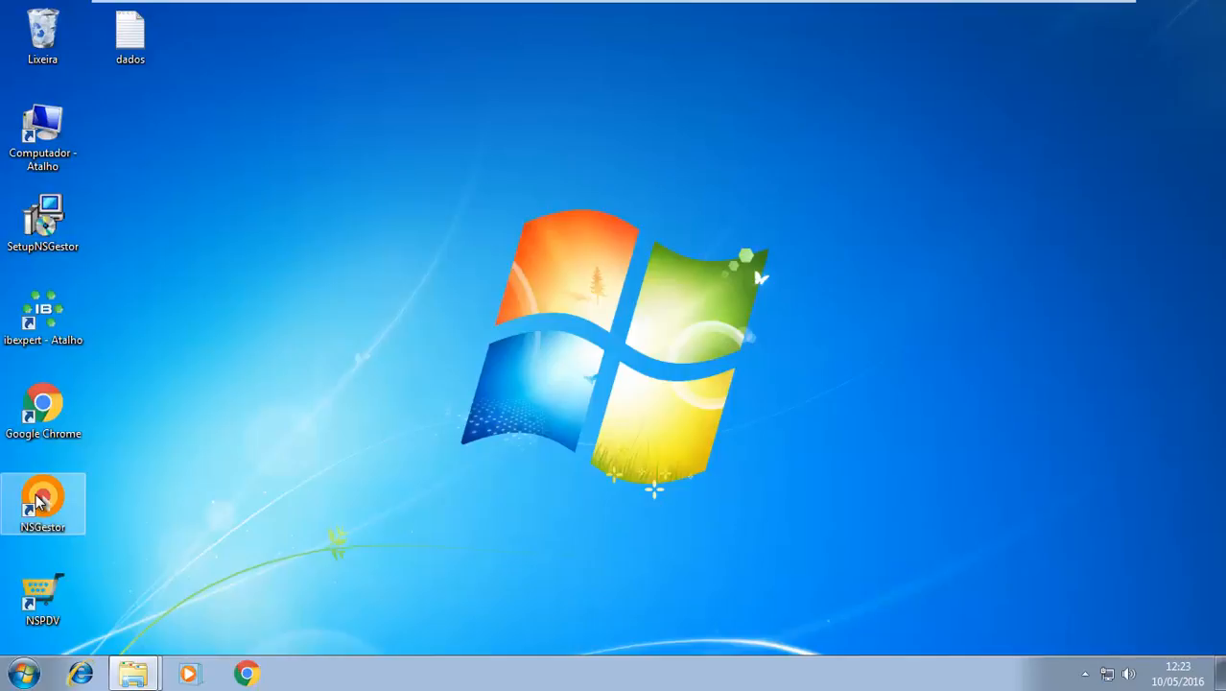
Launch NSGestor and log in to EMPRESA MODELO as user ADMIN with the account password
double_click(38, 501)
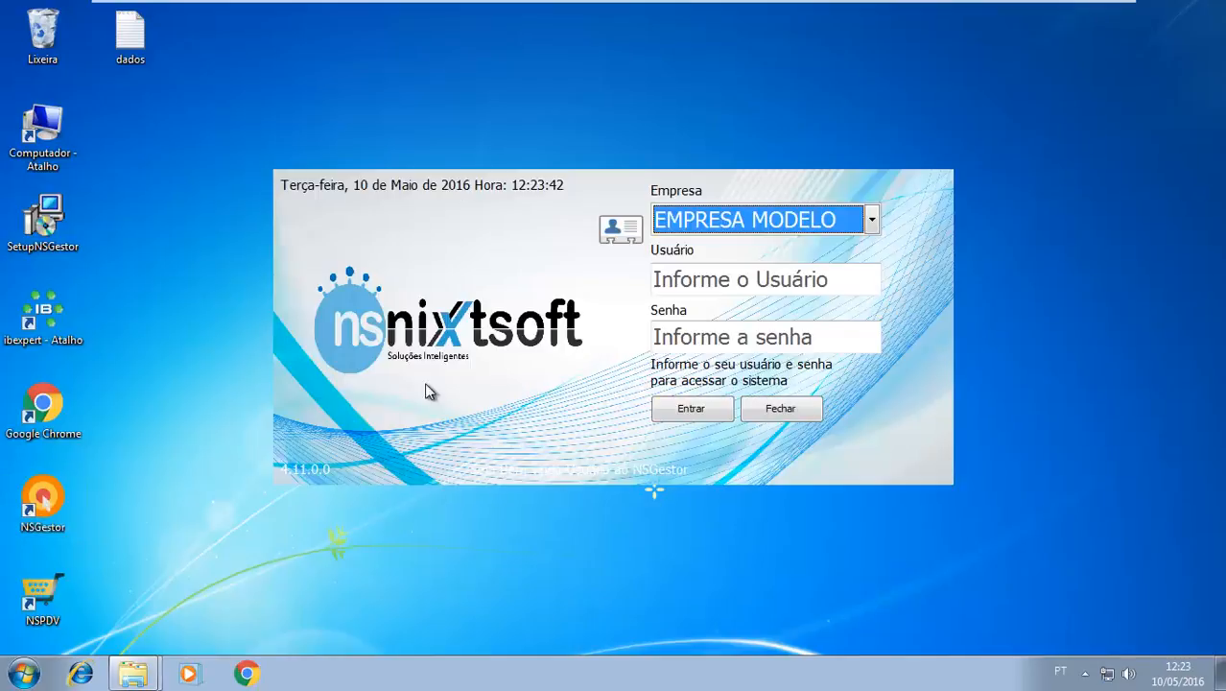
click(696, 284)
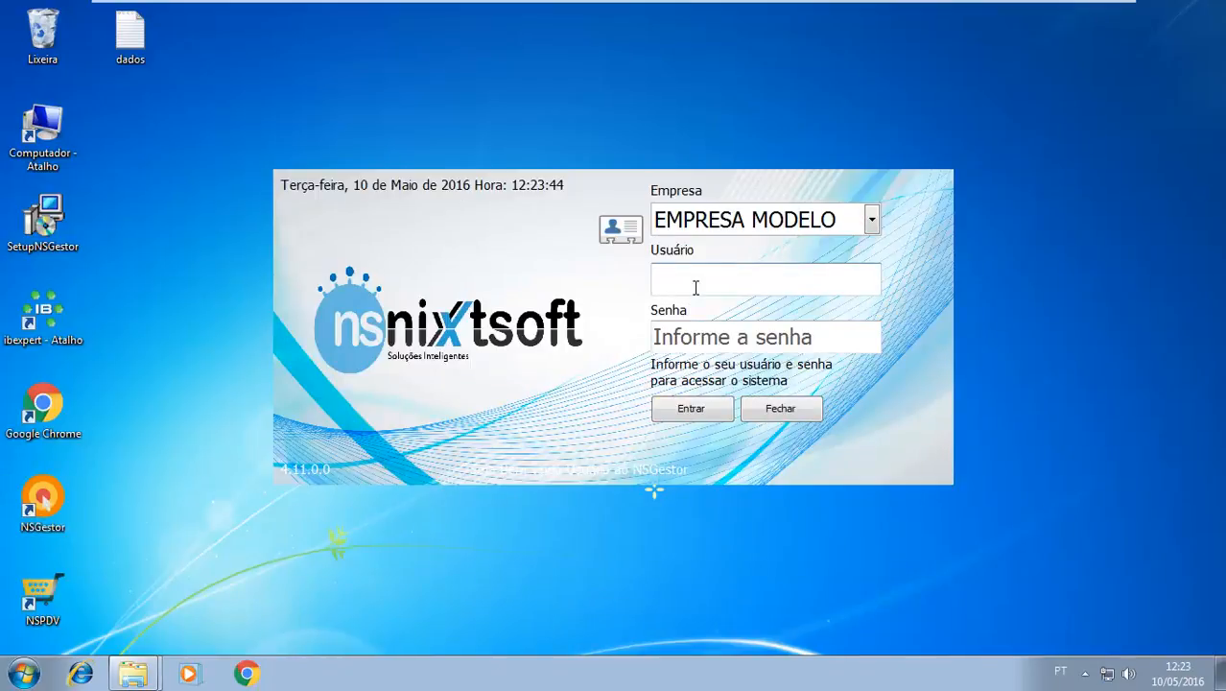
text(a)
key(BackSpace)
key(Caps_Lock)
text(ADMIN)
key(Tab)
text(123456)
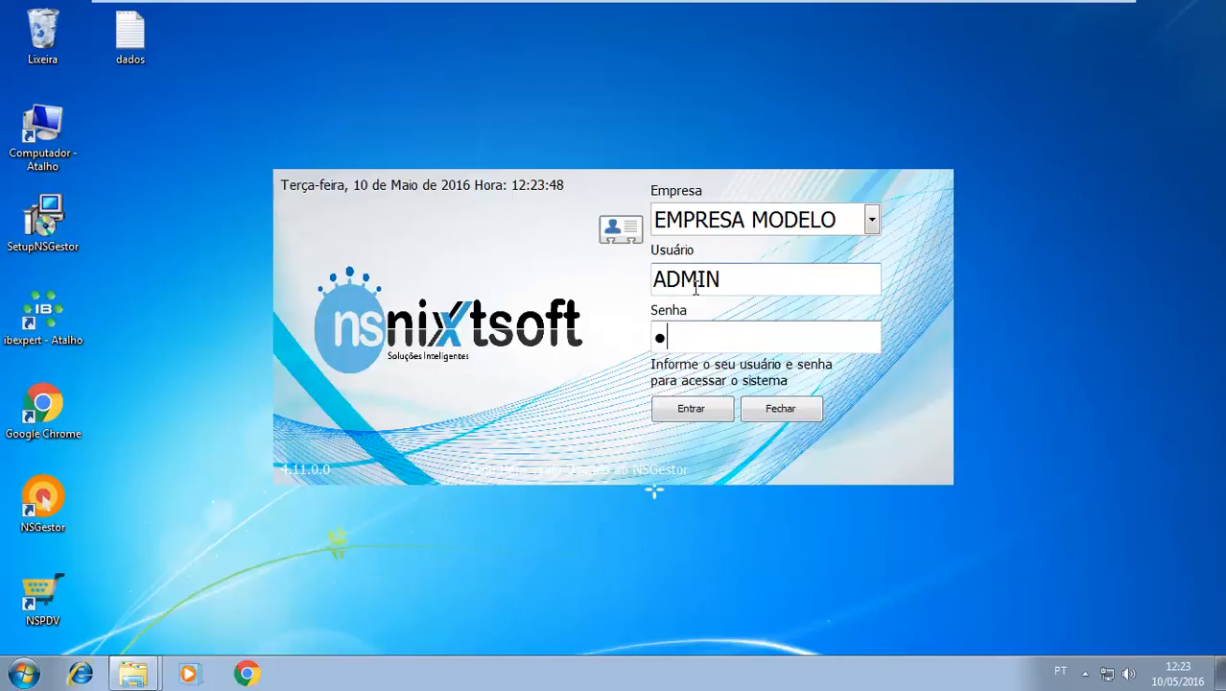
key(Return)
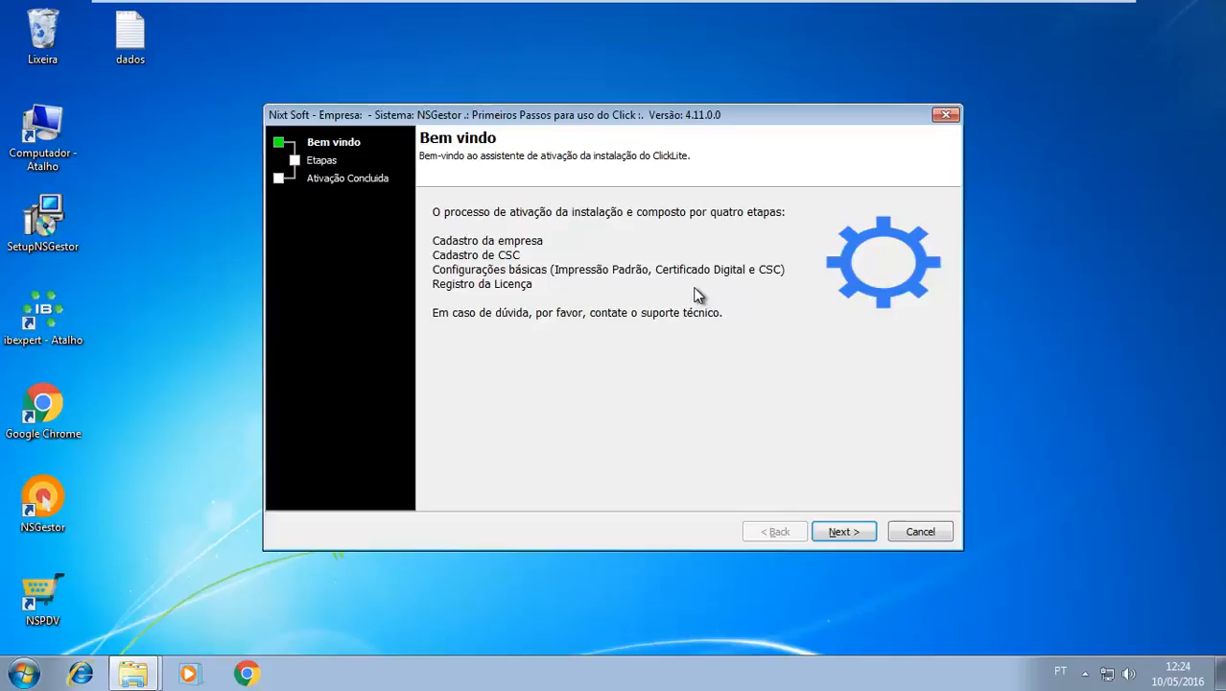
Advance the activation wizard to its stages, start the company registration and dismiss the CNPJ lookup without querying
click(841, 533)
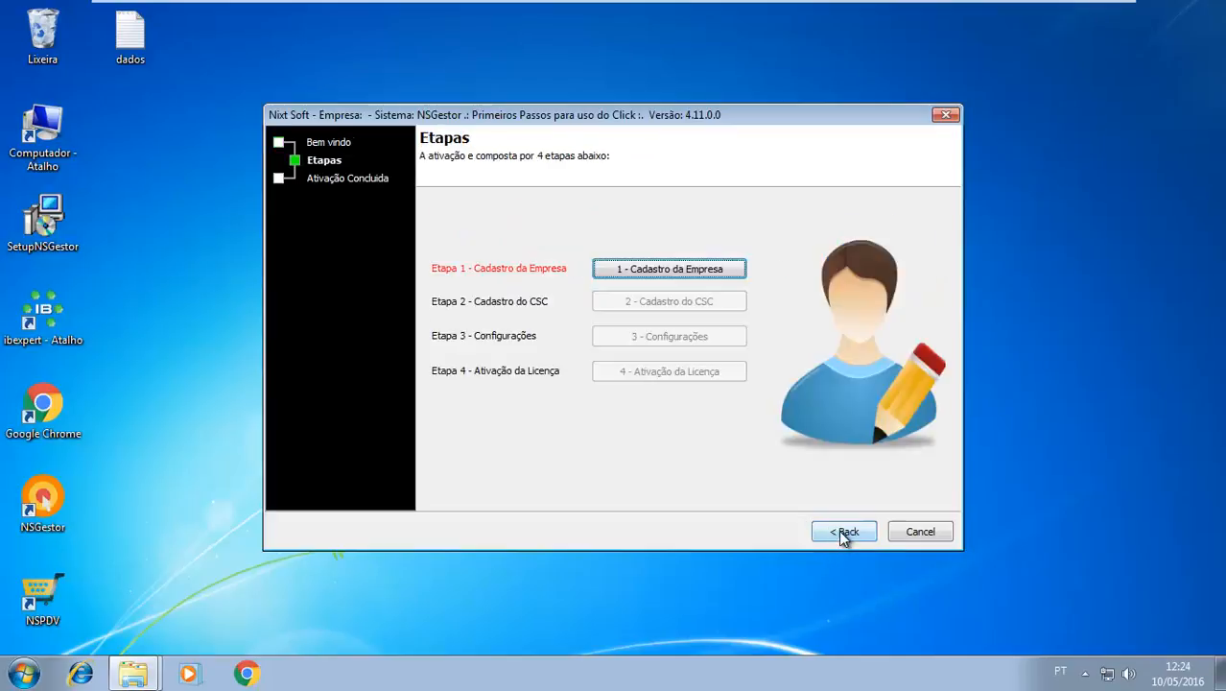
click(667, 271)
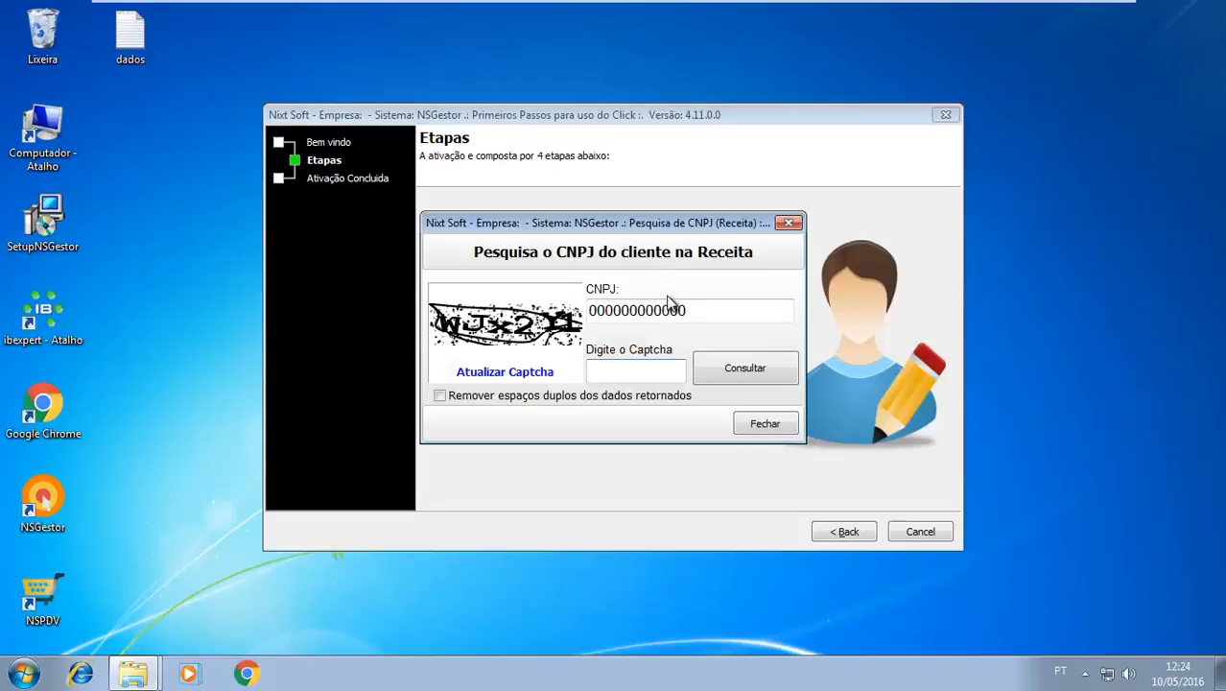
drag(707, 309, 548, 325)
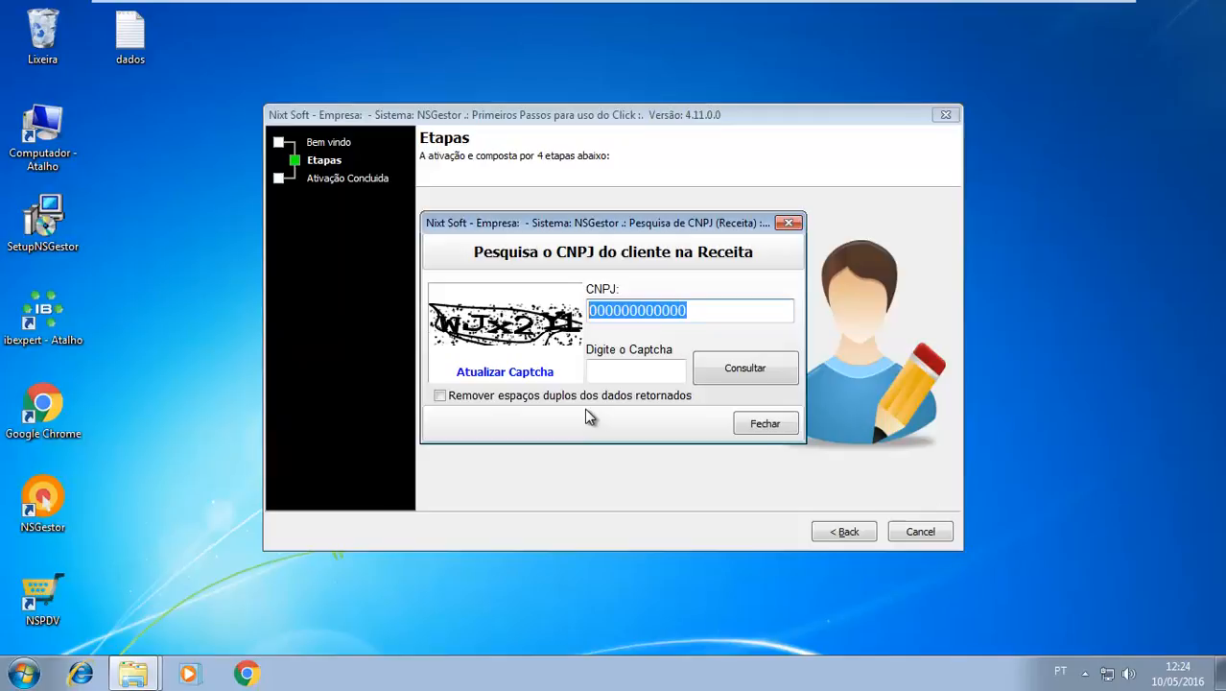
click(782, 424)
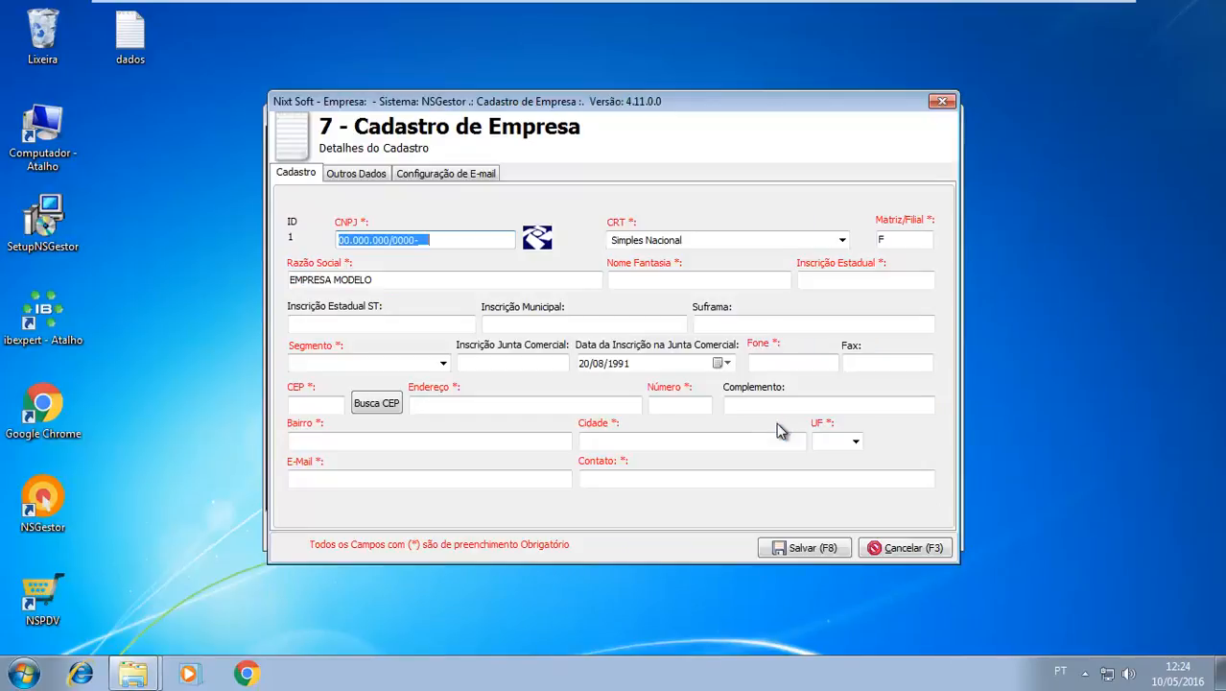
Open the dados text file and copy the company's CNPJ from it into the registration's CNPJ field
double_click(128, 36)
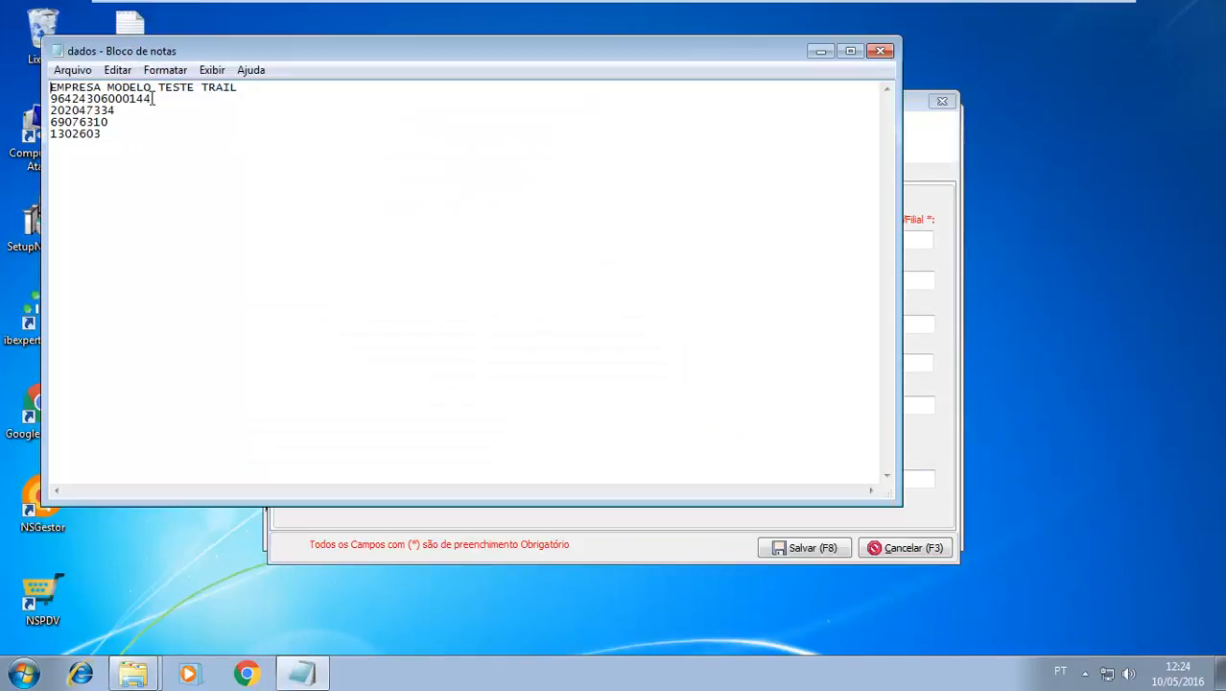
drag(50, 111, 107, 111)
double_click(58, 99)
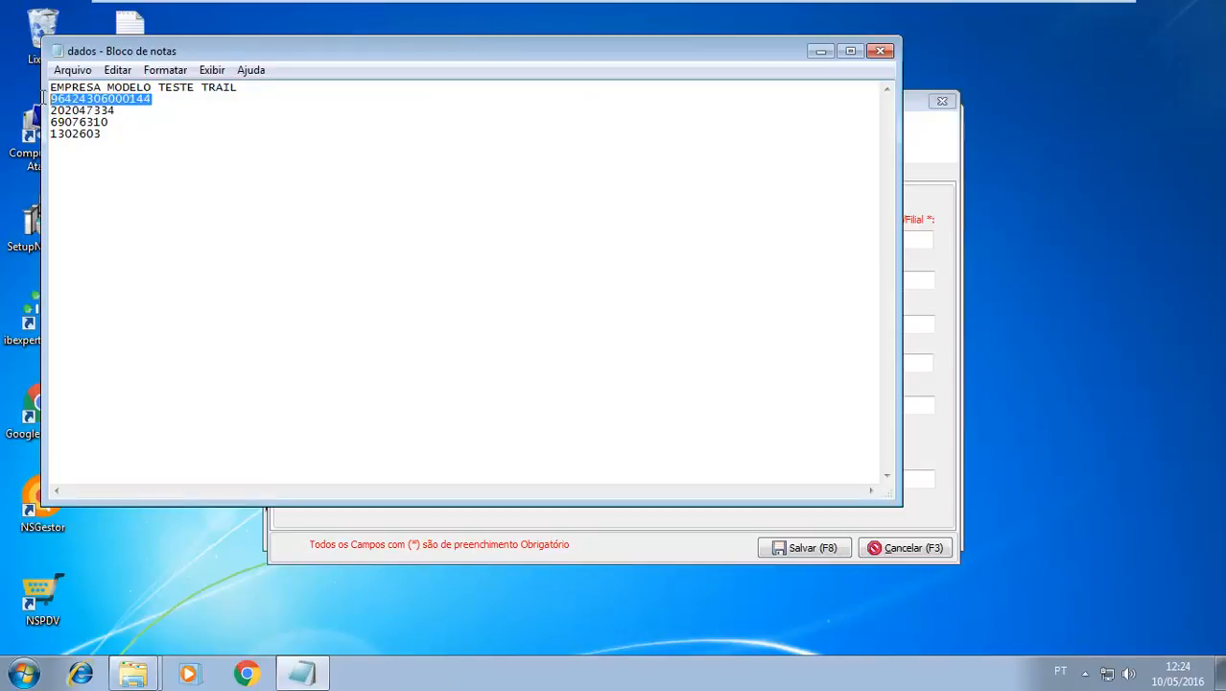
click(941, 201)
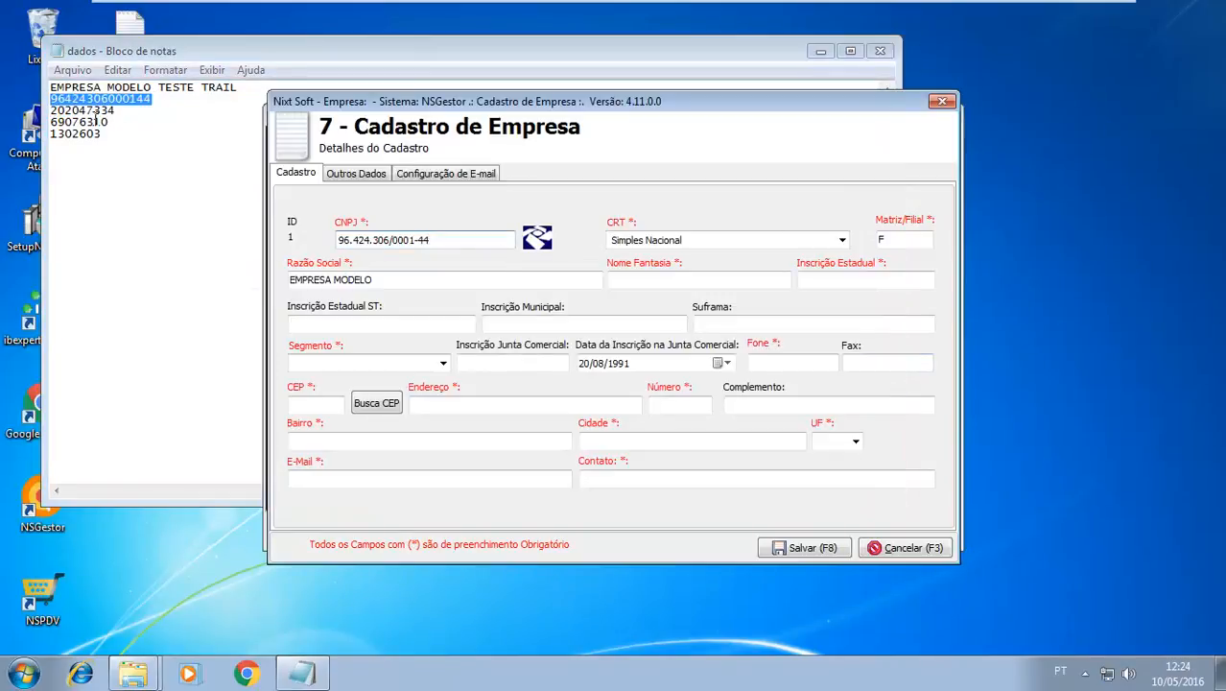
Copy the state registration number from the dados file into the Inscrição Estadual field
double_click(94, 112)
key(ctrl+c)
click(928, 204)
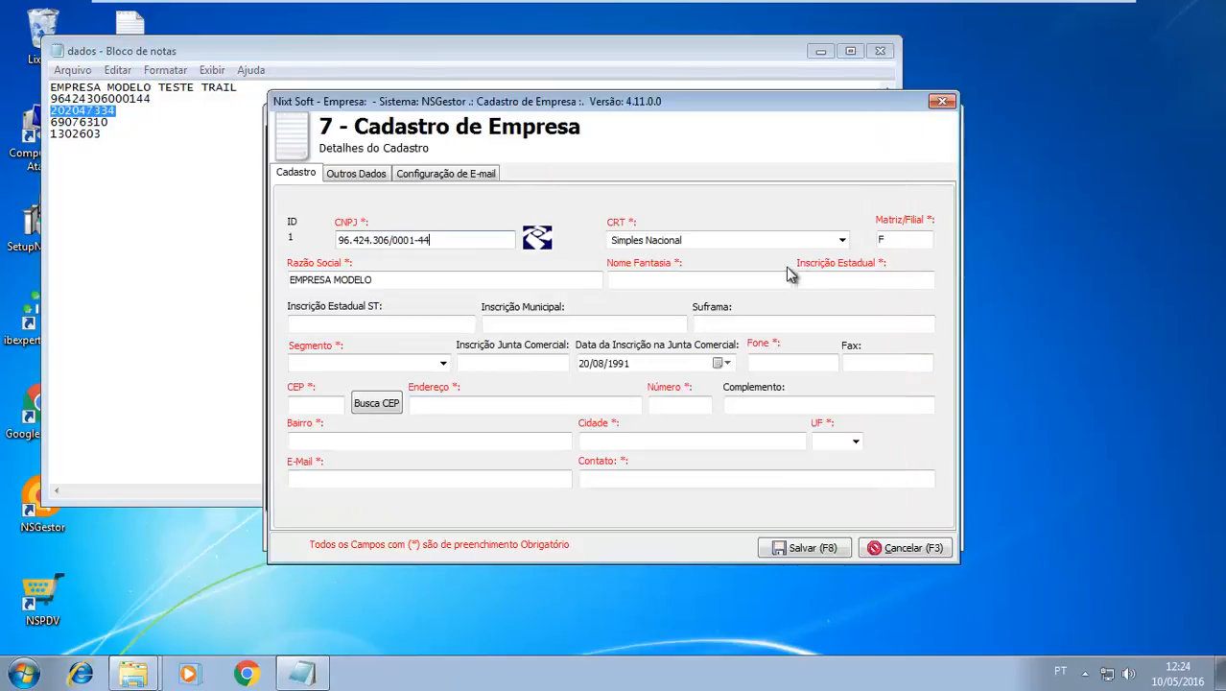
click(818, 279)
key(ctrl+v)
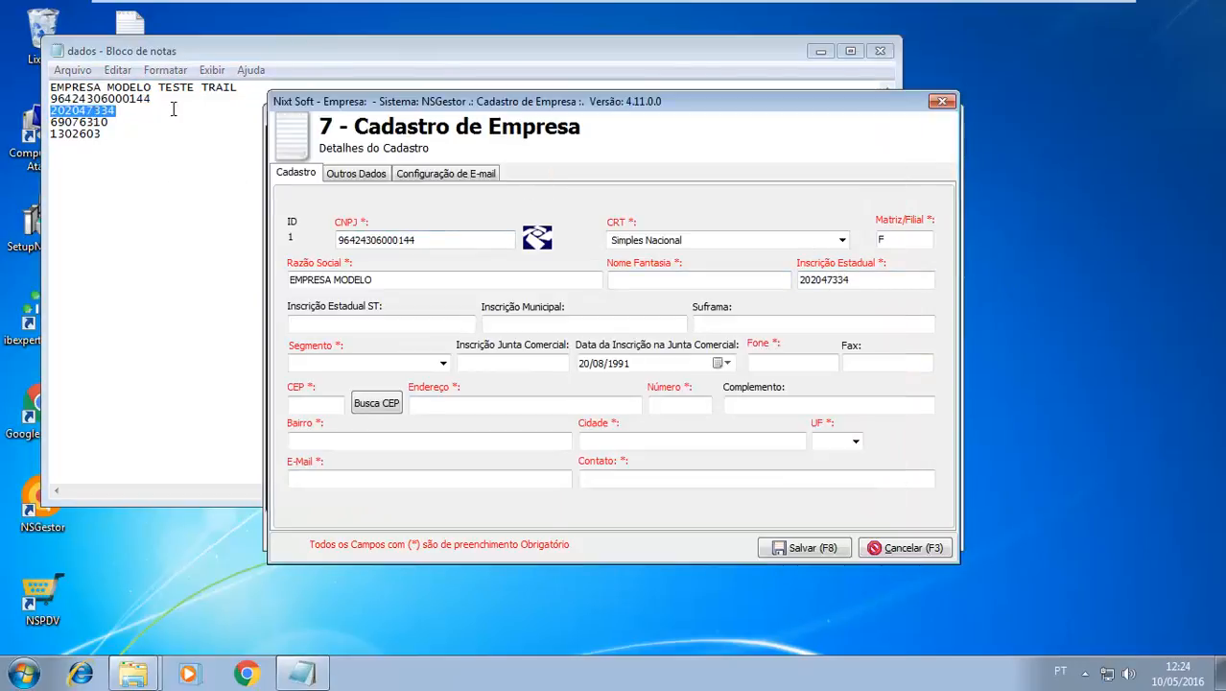
Set the Razão Social to EMPRESA MODELO TESTE TRAIL, copied from the dados file, and the Nome Fantasia to EMPRESA MODELO
drag(251, 88, 3, 88)
key(ctrl+c)
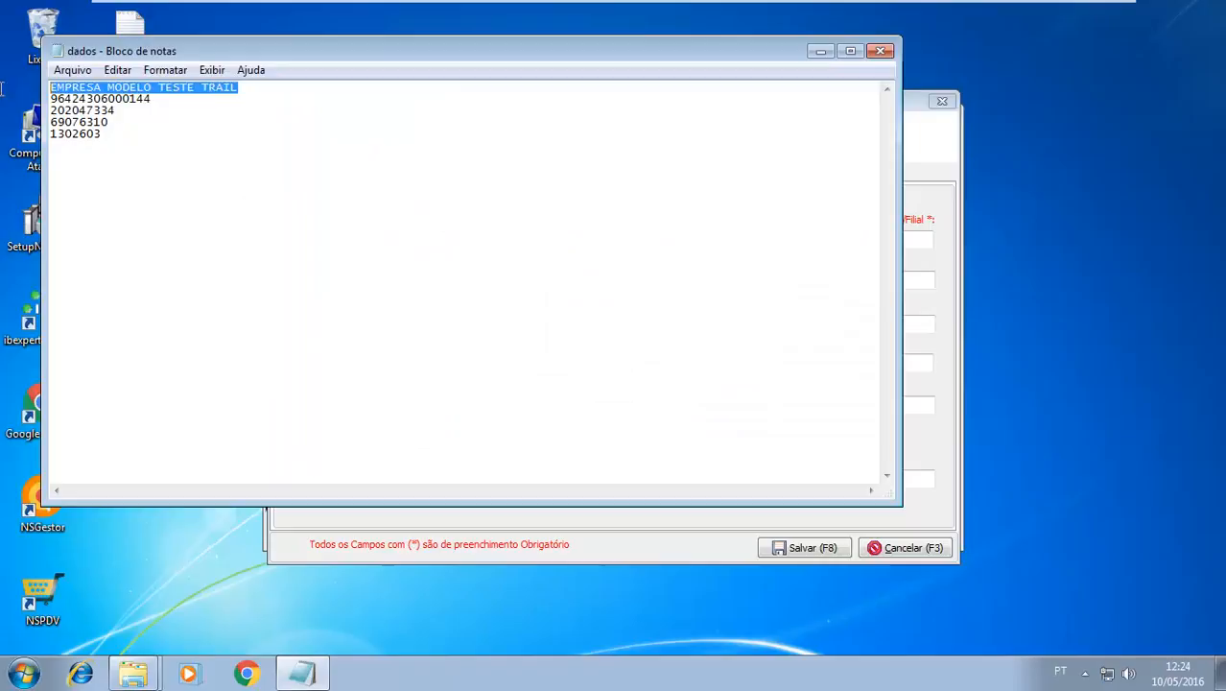
click(952, 198)
drag(490, 281, 215, 274)
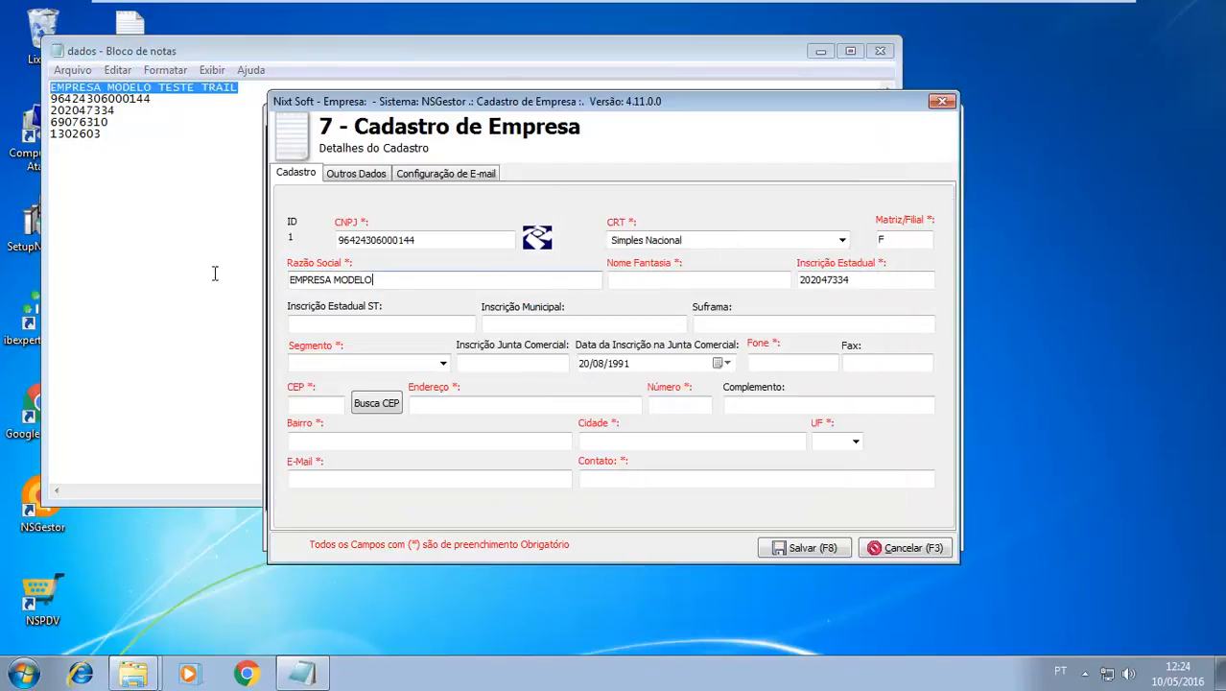
key(ctrl+v)
click(633, 277)
key(ctrl+v)
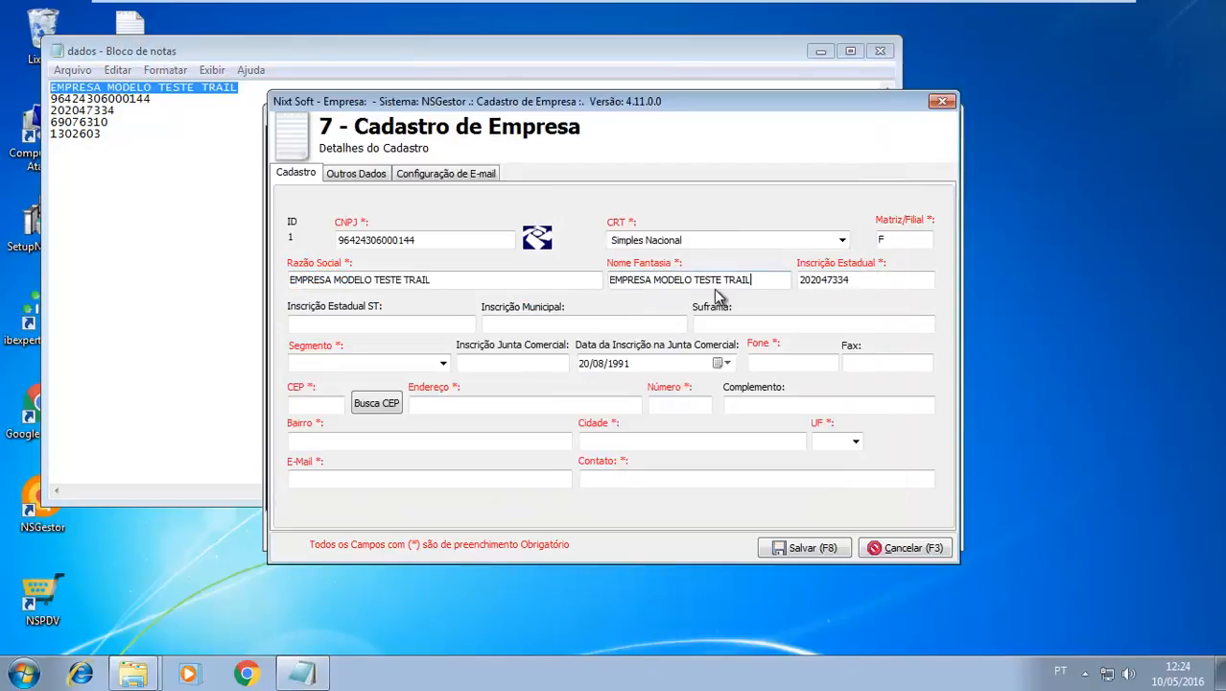
key(BackSpace)
key(BackSpace)
key(BackSpace)
key(BackSpace)
key(BackSpace)
key(BackSpace)
key(BackSpace)
key(BackSpace)
key(BackSpace)
key(BackSpace)
key(BackSpace)
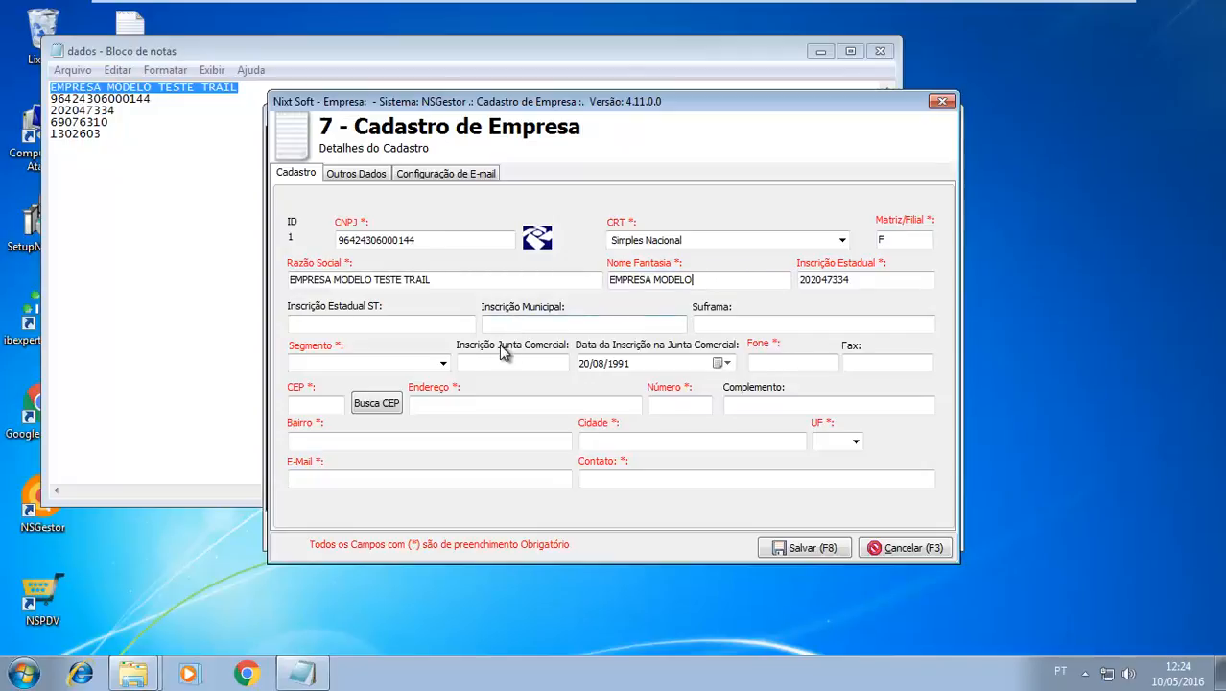
Set the company's Segmento to Comercio em Geral and fill in its phone number
click(441, 365)
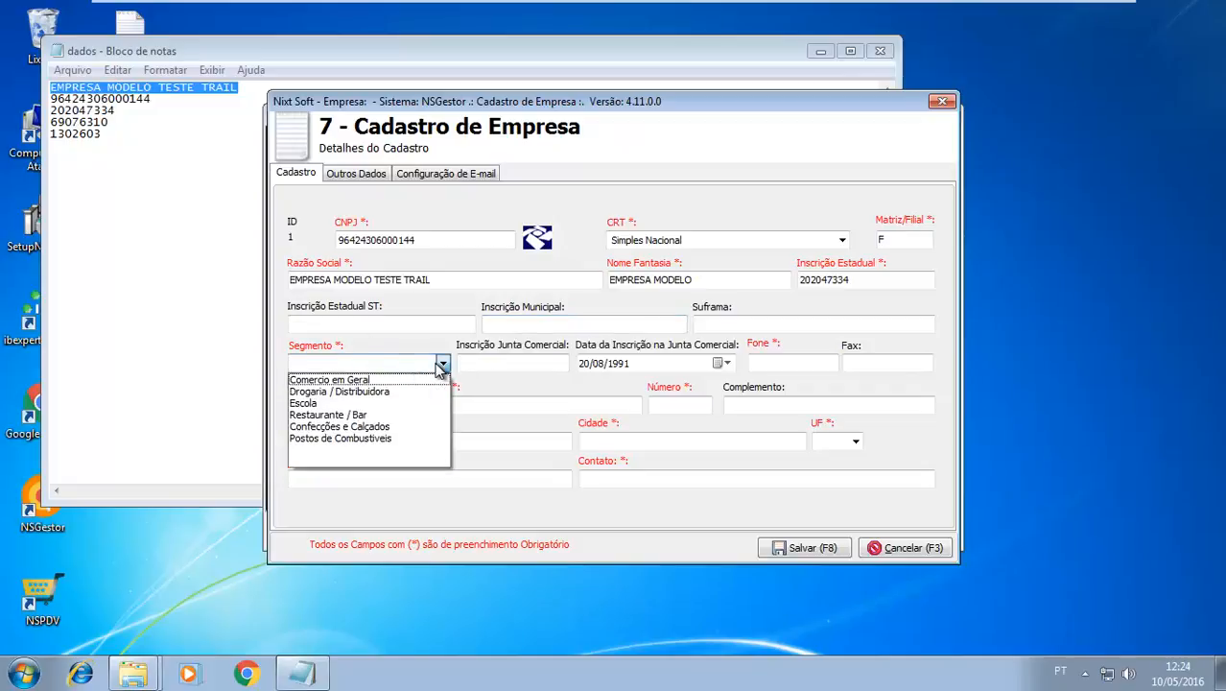
click(397, 381)
click(785, 362)
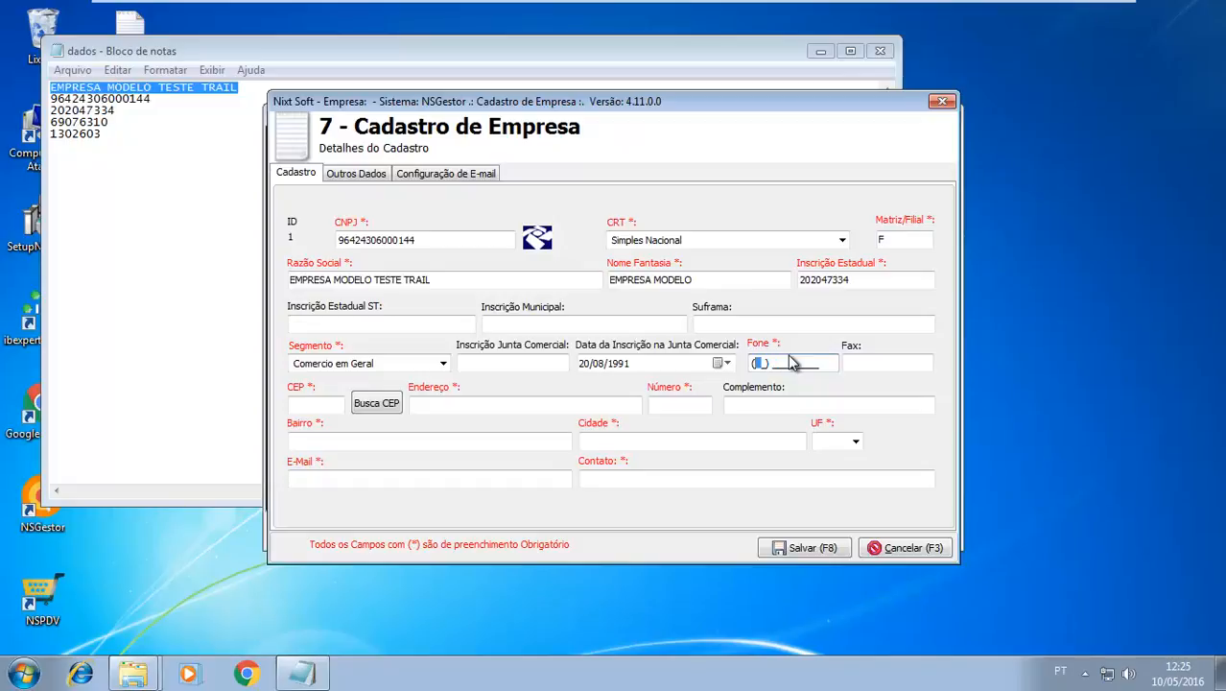
text(99) 9999-9999)
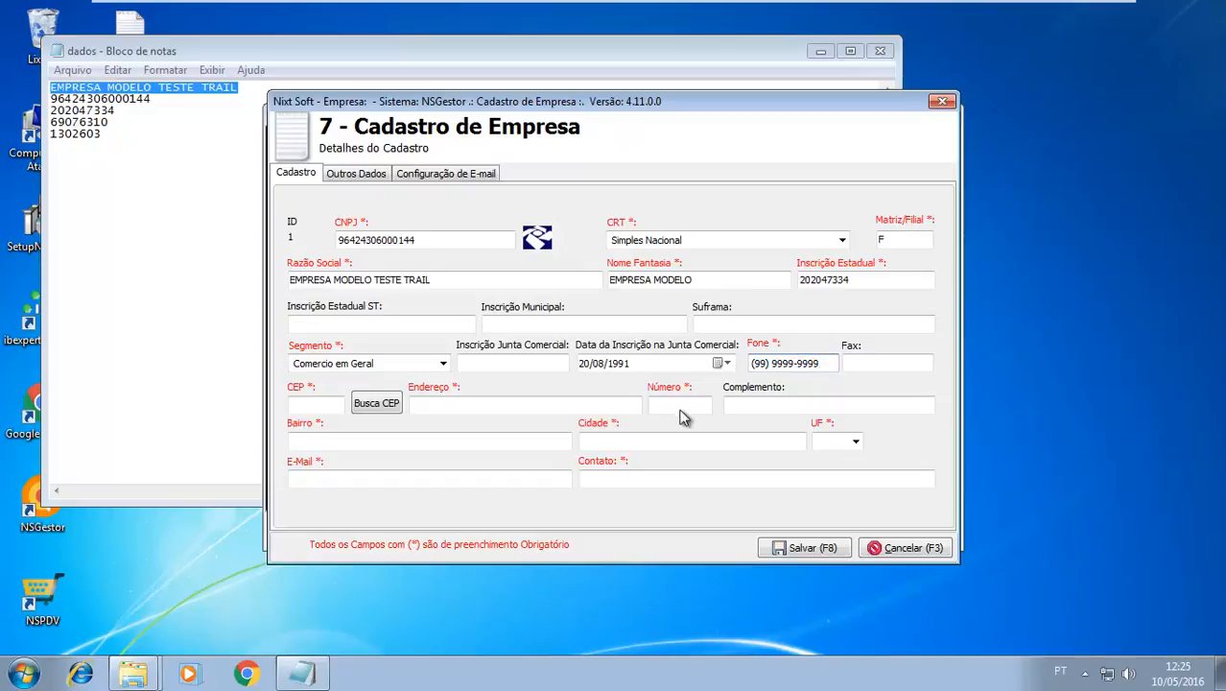
Copy the postal code from the dados file into CEP, look up the address and enter the street number
click(84, 122)
double_click(84, 121)
key(ctrl+c)
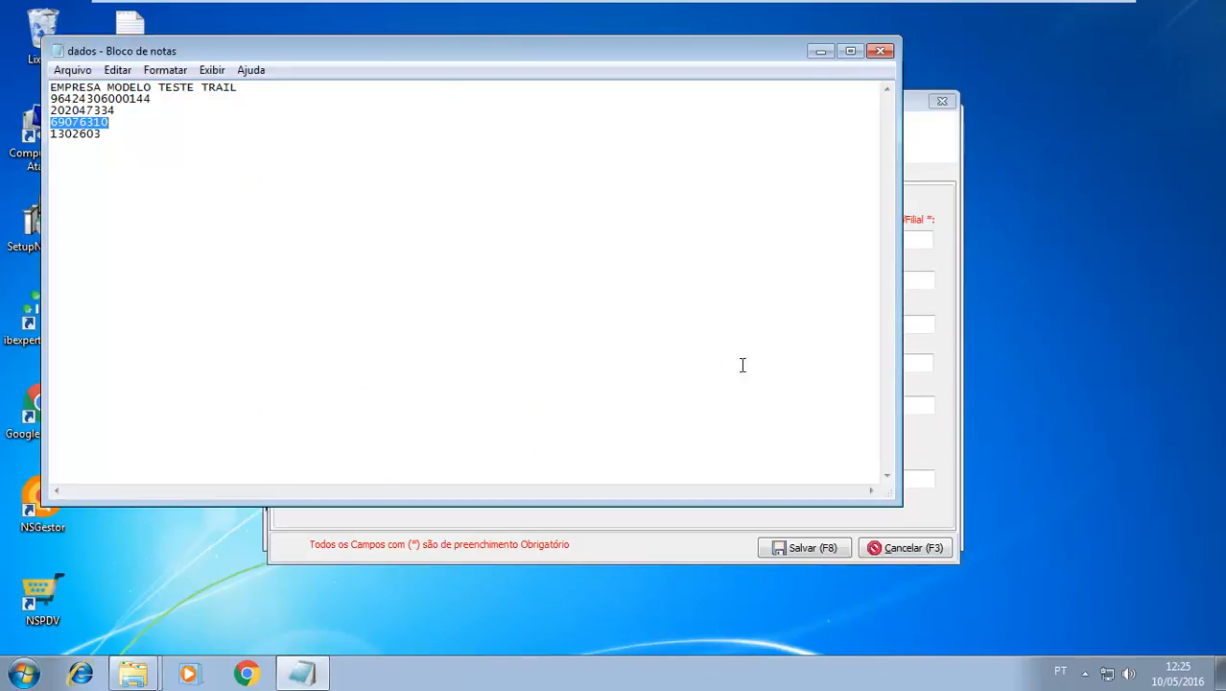
click(901, 347)
click(302, 405)
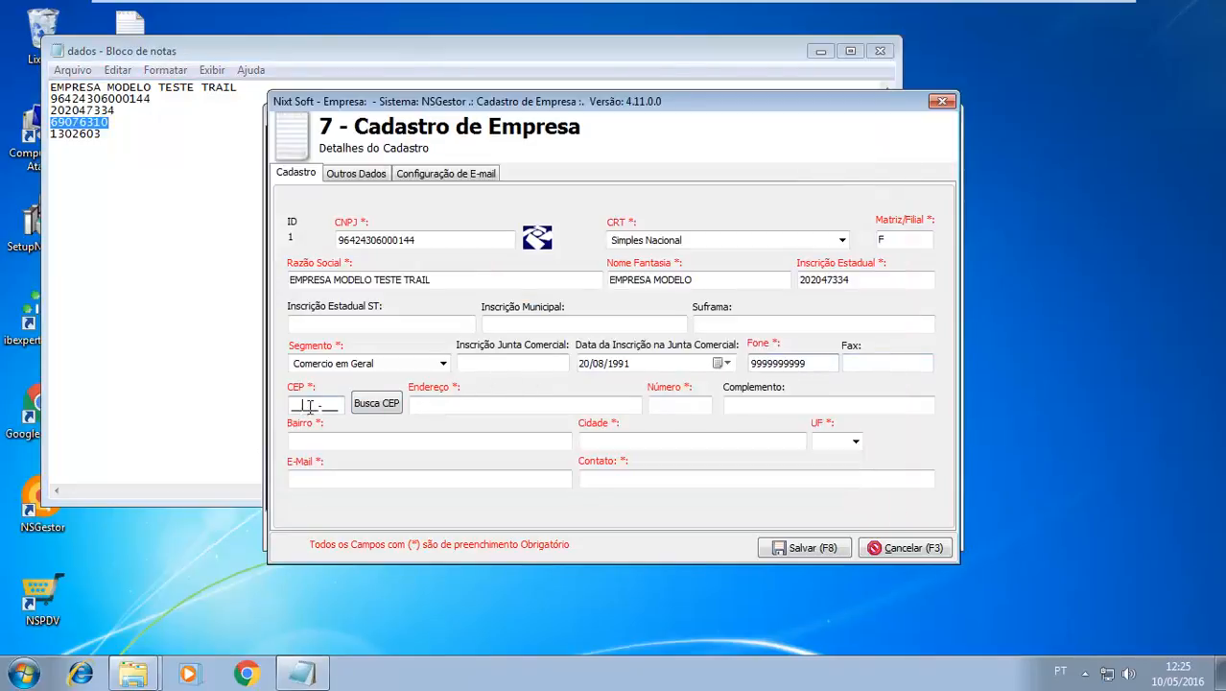
drag(337, 403, 294, 401)
key(ctrl+v)
click(374, 404)
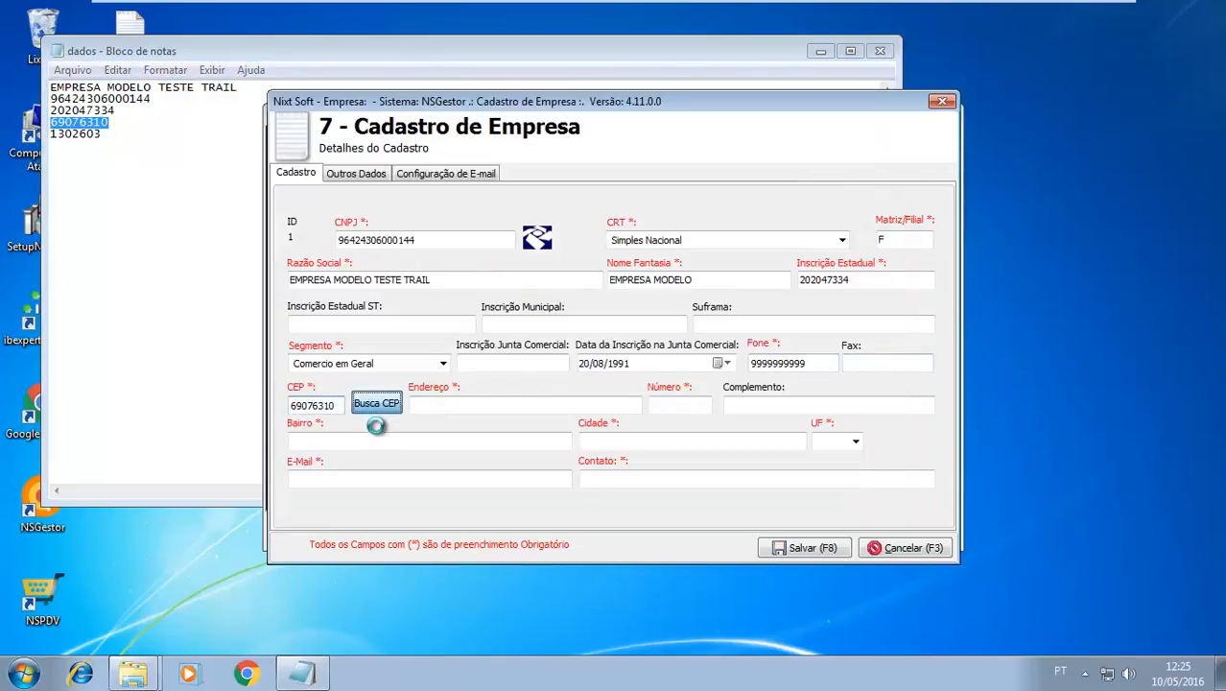
click(669, 402)
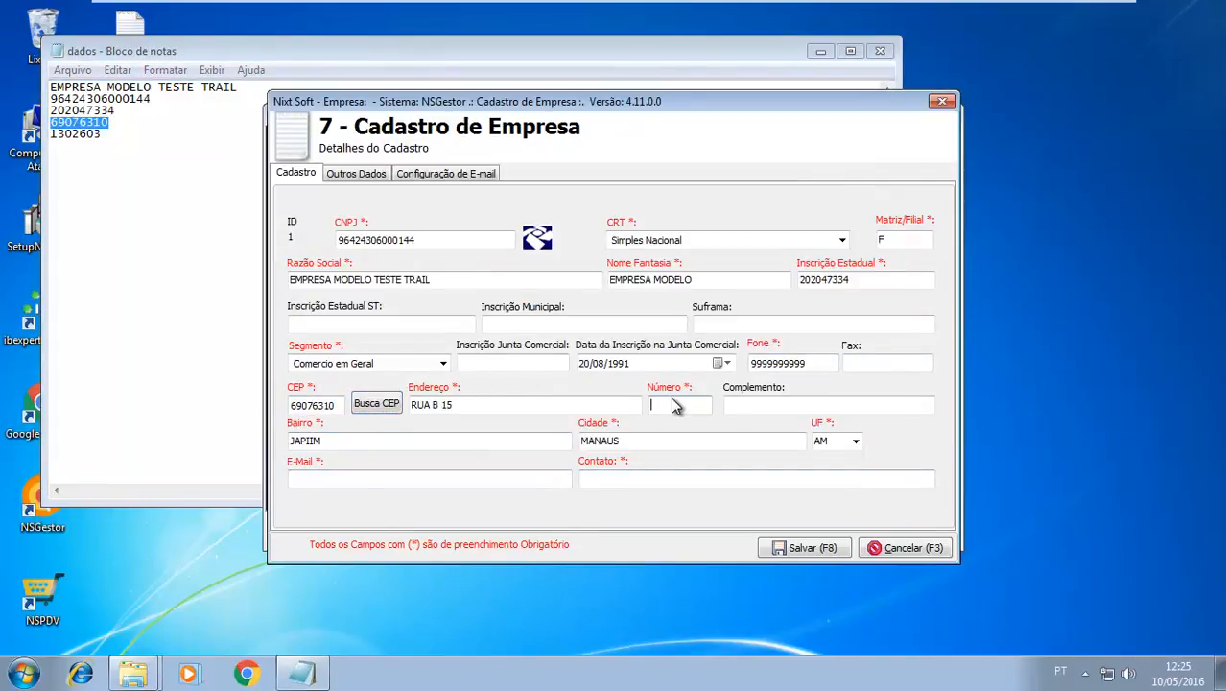
text(400)
Fill in the company's e-mail address in lowercase and set the Contato field to "contato"
click(470, 478)
text(CONT)
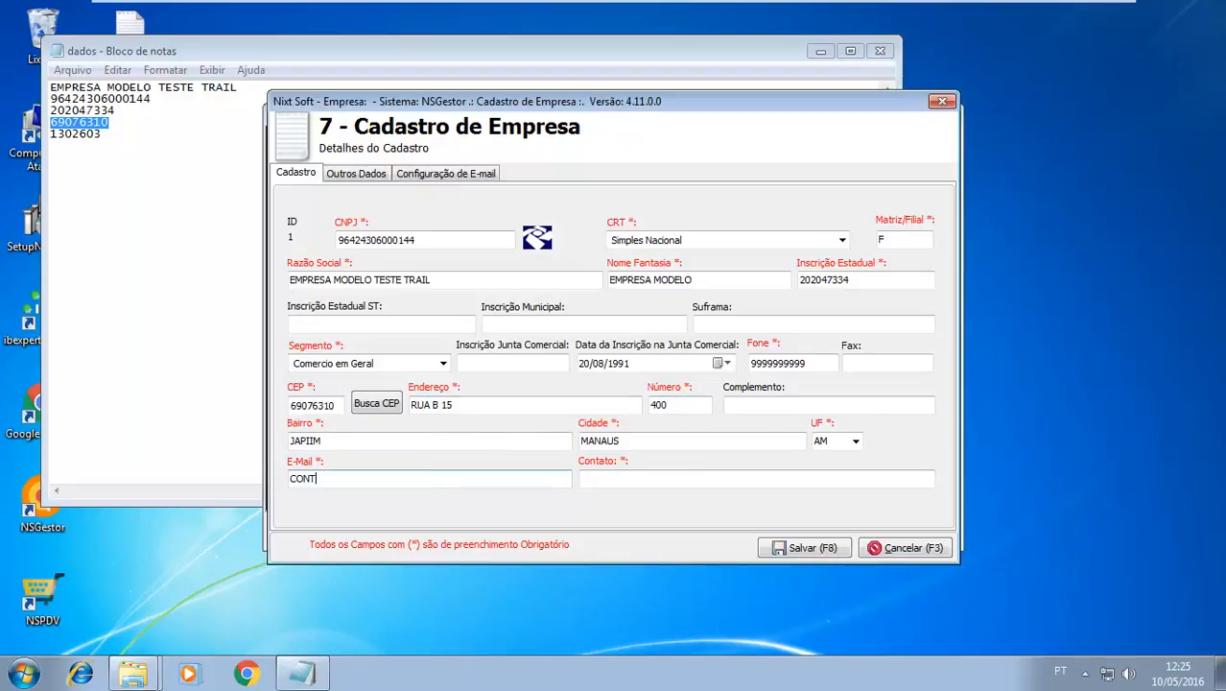
key(BackSpace)
key(BackSpace)
key(BackSpace)
key(BackSpace)
text(contato@contato.com)
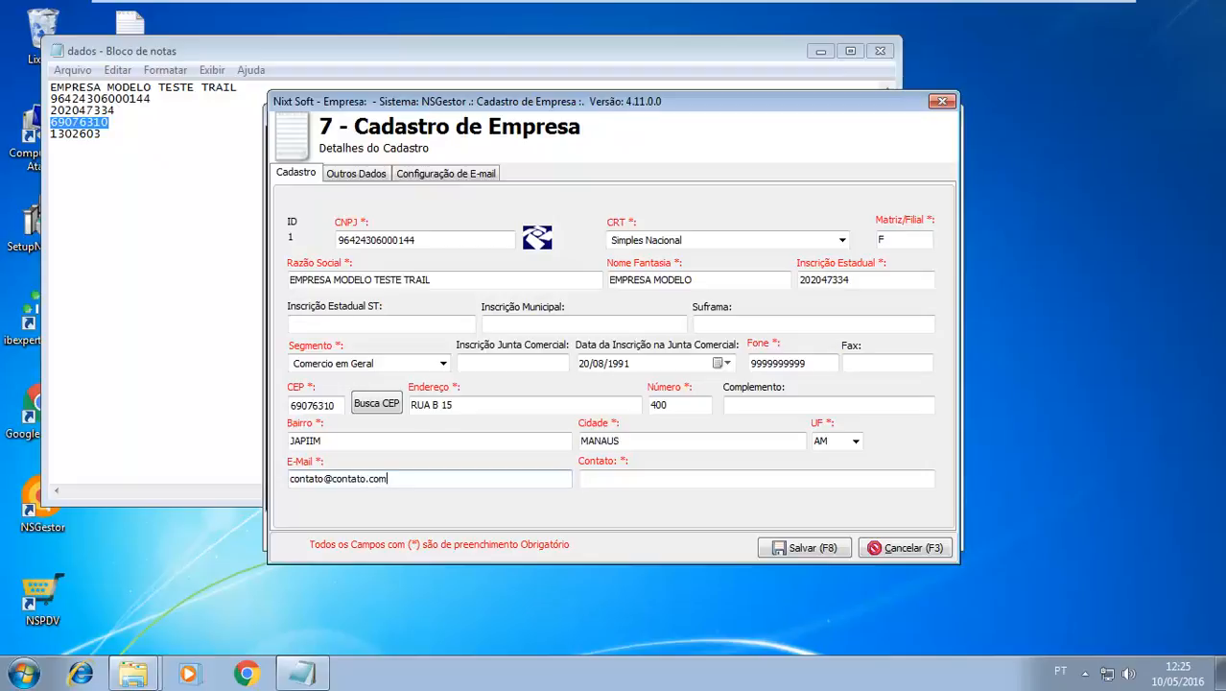
text(c)
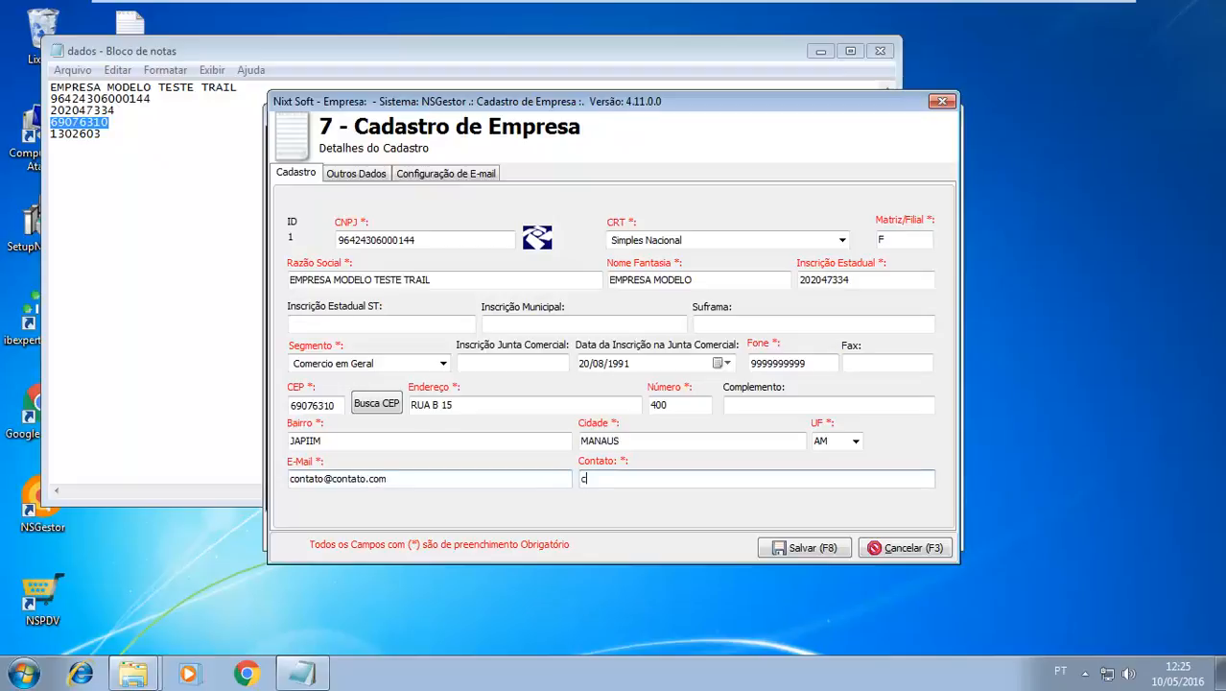
text(ontato)
In Outros Dados, enter IBGE city code 1302603 from the dados file, run the IBGE lookup and set the CNAE to 1234567
click(341, 182)
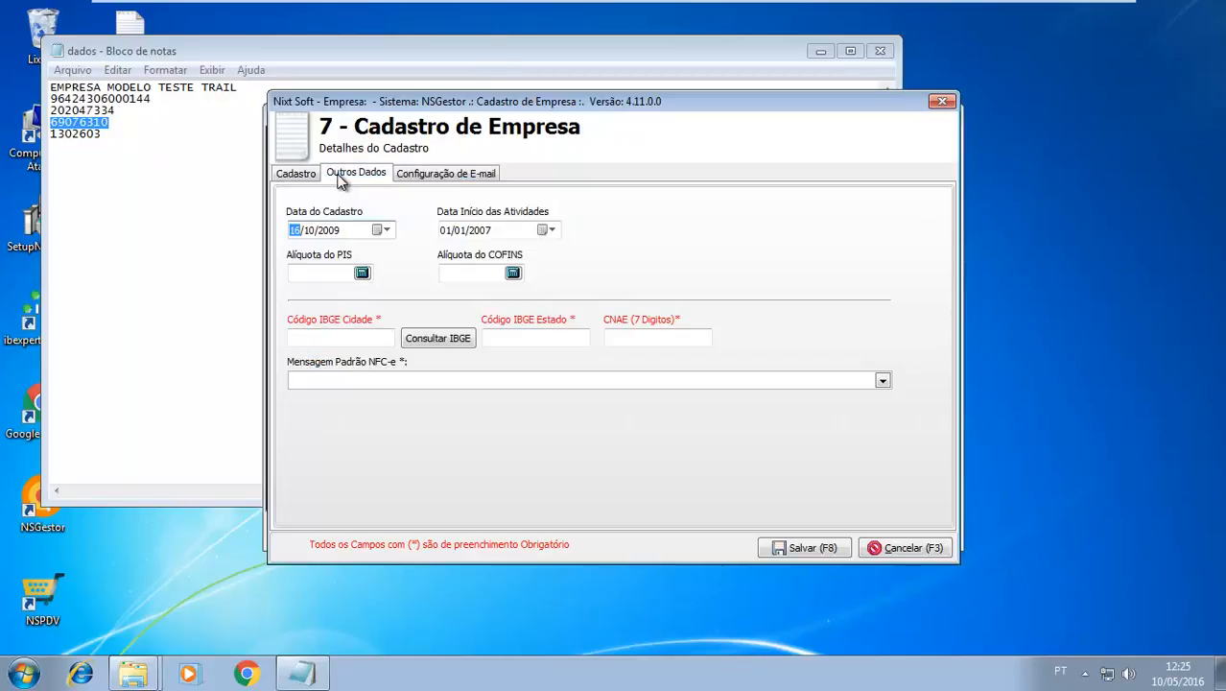
double_click(83, 134)
key(ctrl+c)
click(918, 278)
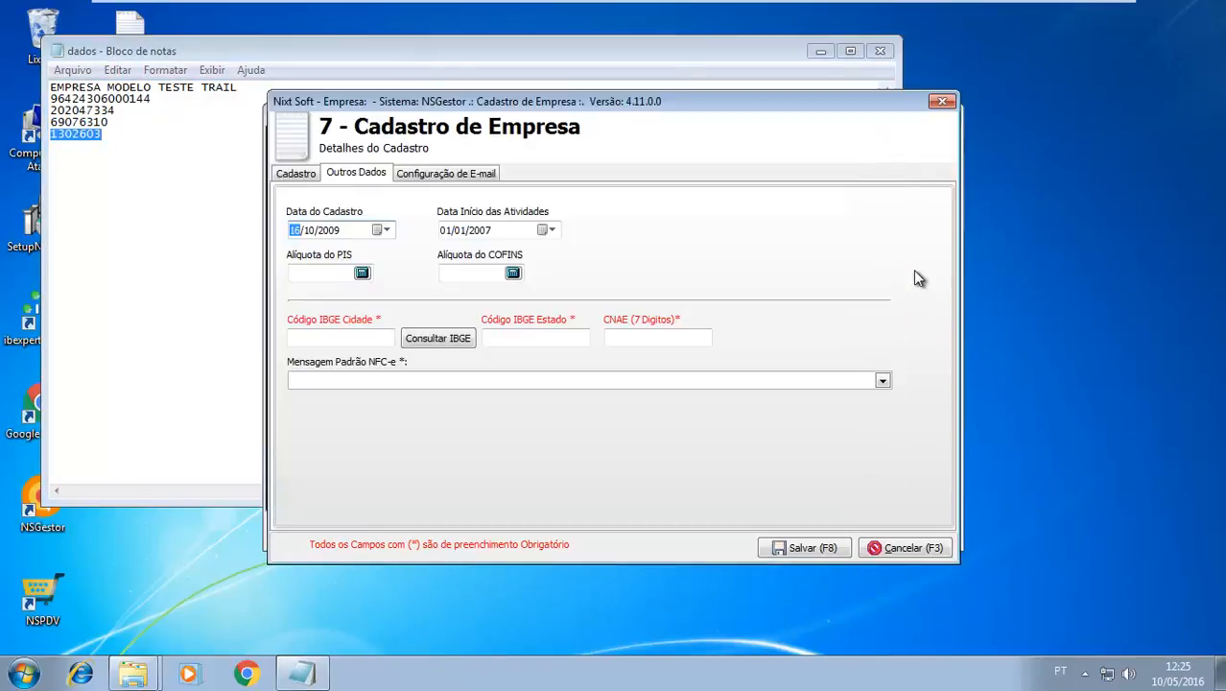
click(316, 337)
key(ctrl+v)
click(420, 343)
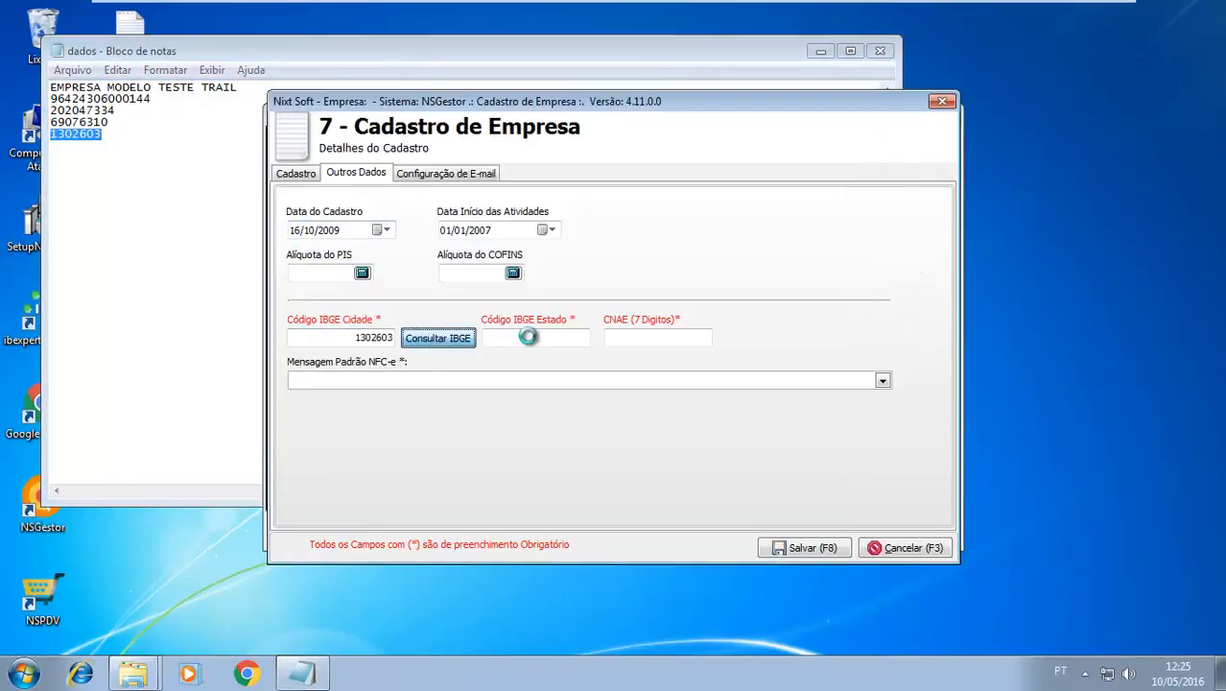
click(628, 336)
text(1234567)
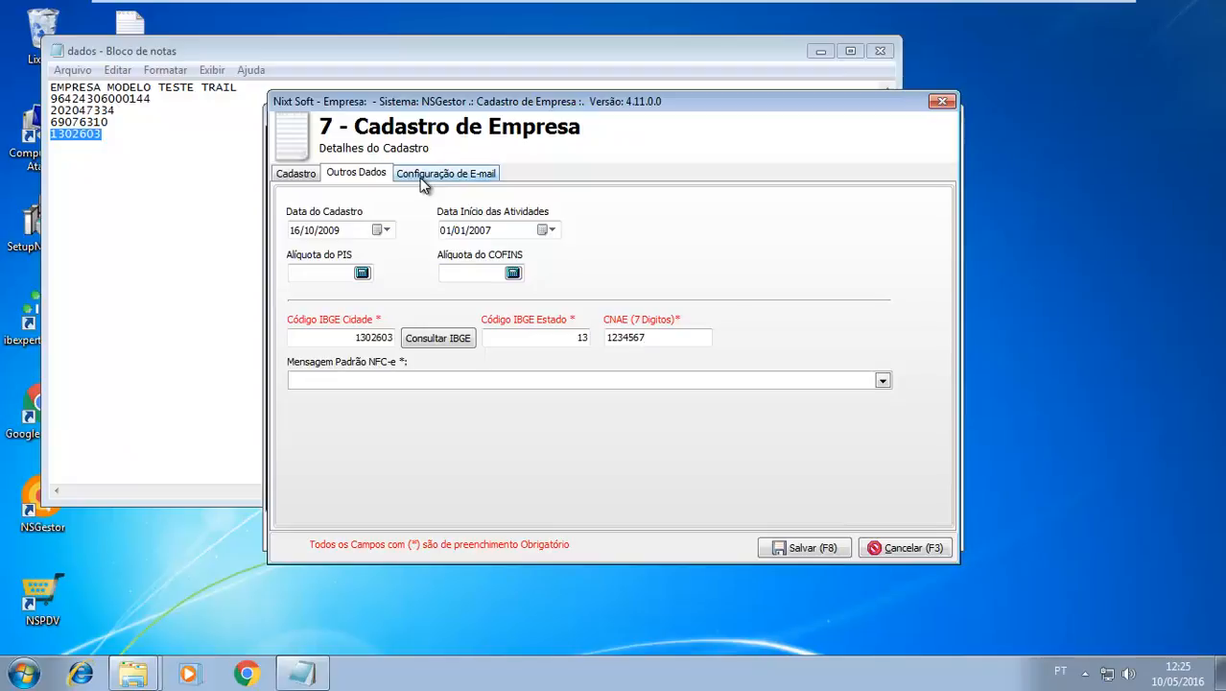
Return to the main Cadastro data, save the company registration and minimize the dados file
click(313, 176)
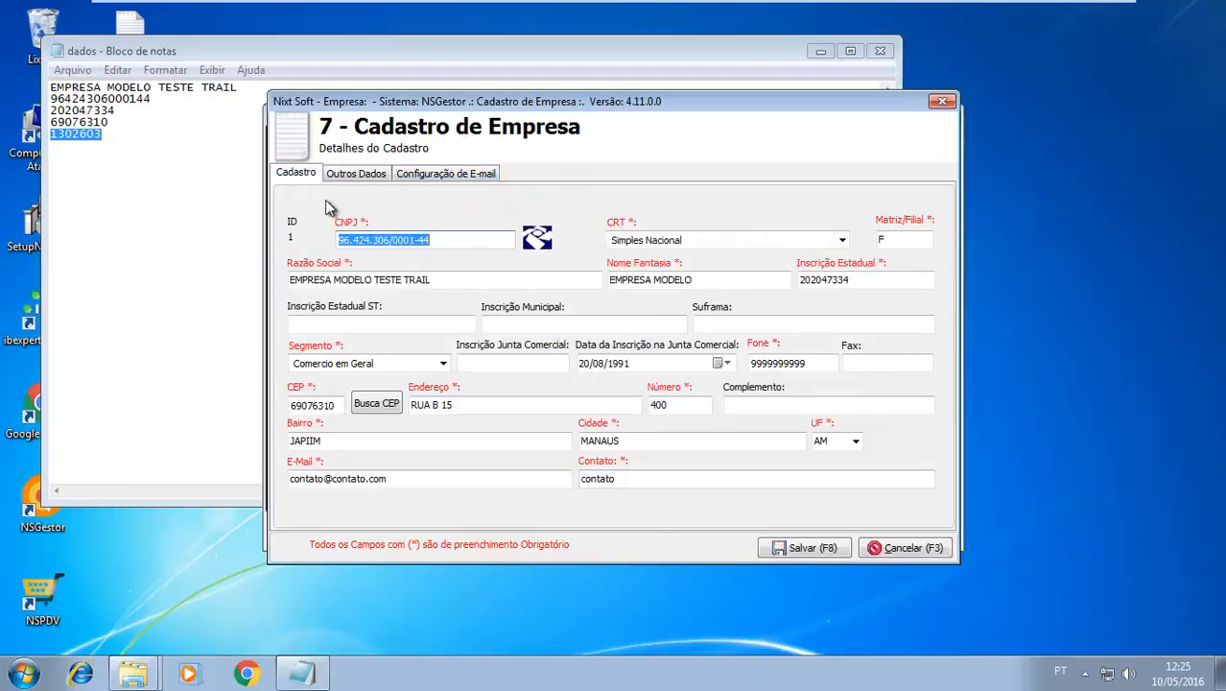
click(779, 549)
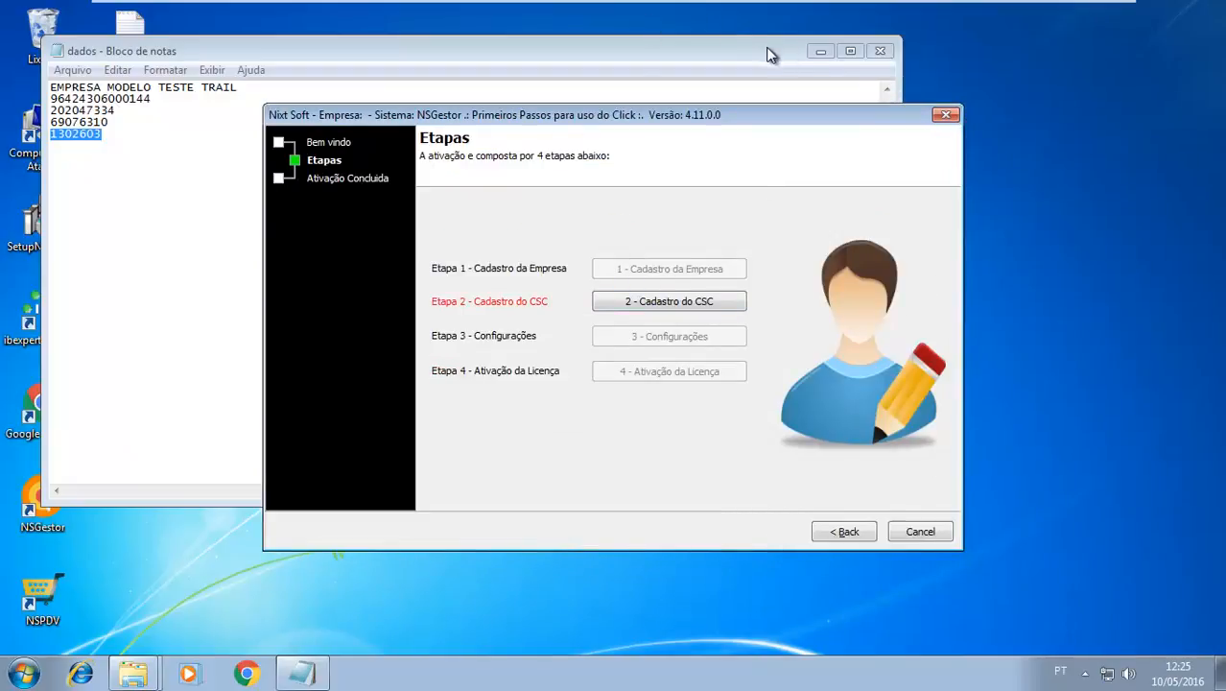
click(809, 45)
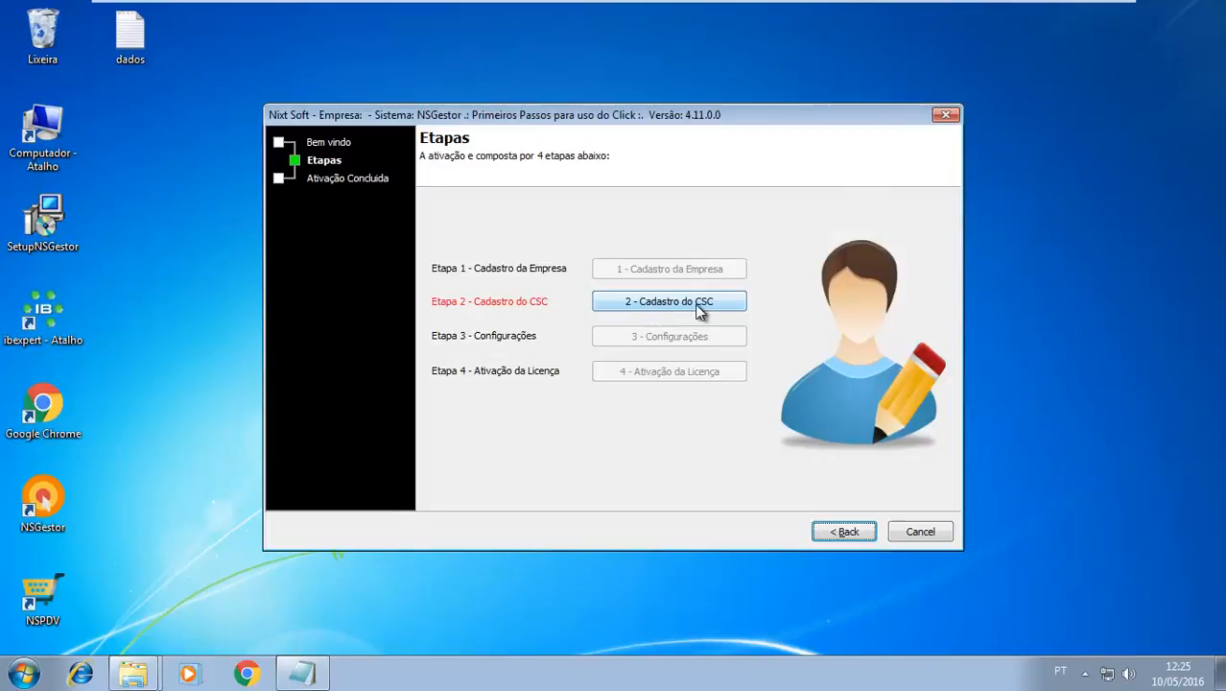
In the Cadastro do CSC step, fill in the production and homologation CSC numbers with sample text and save the registration
click(706, 303)
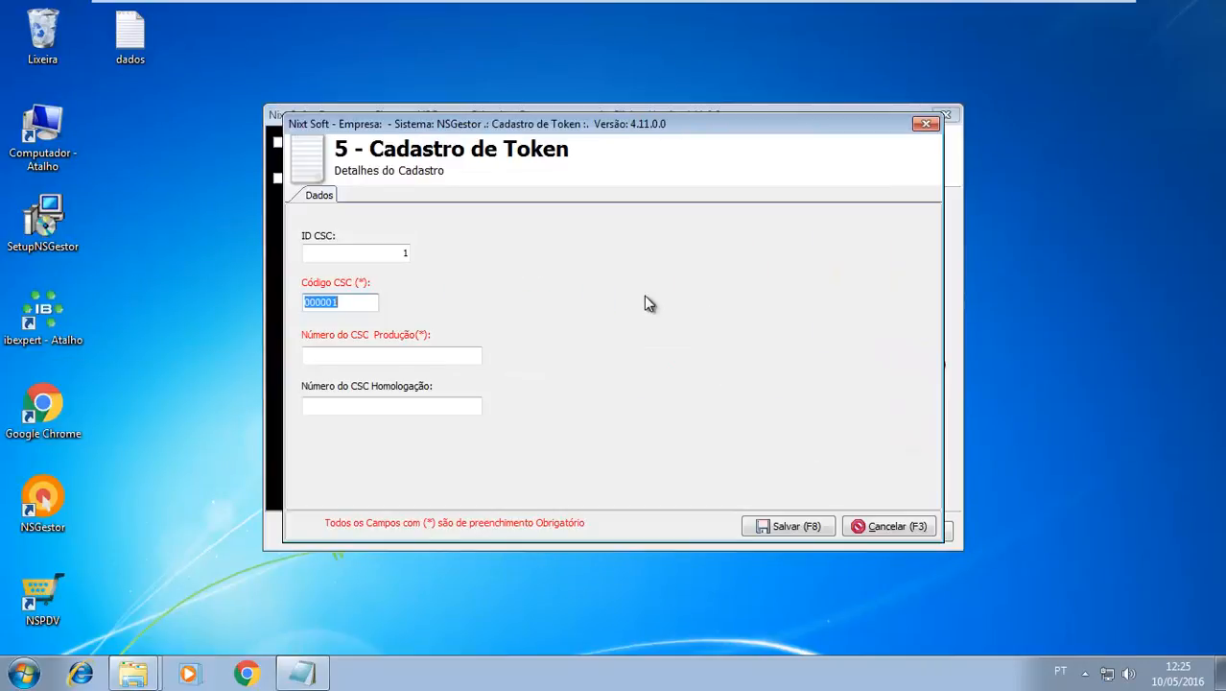
click(374, 353)
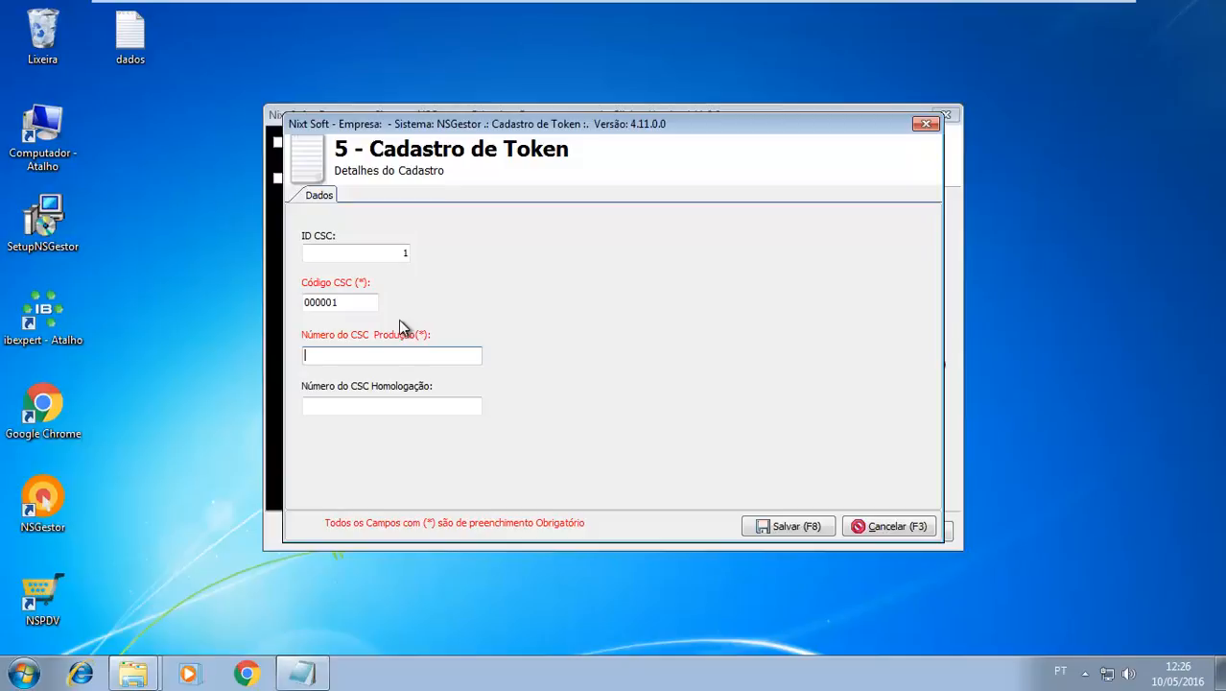
text(teste teste teste)
click(384, 410)
text(teste teste)
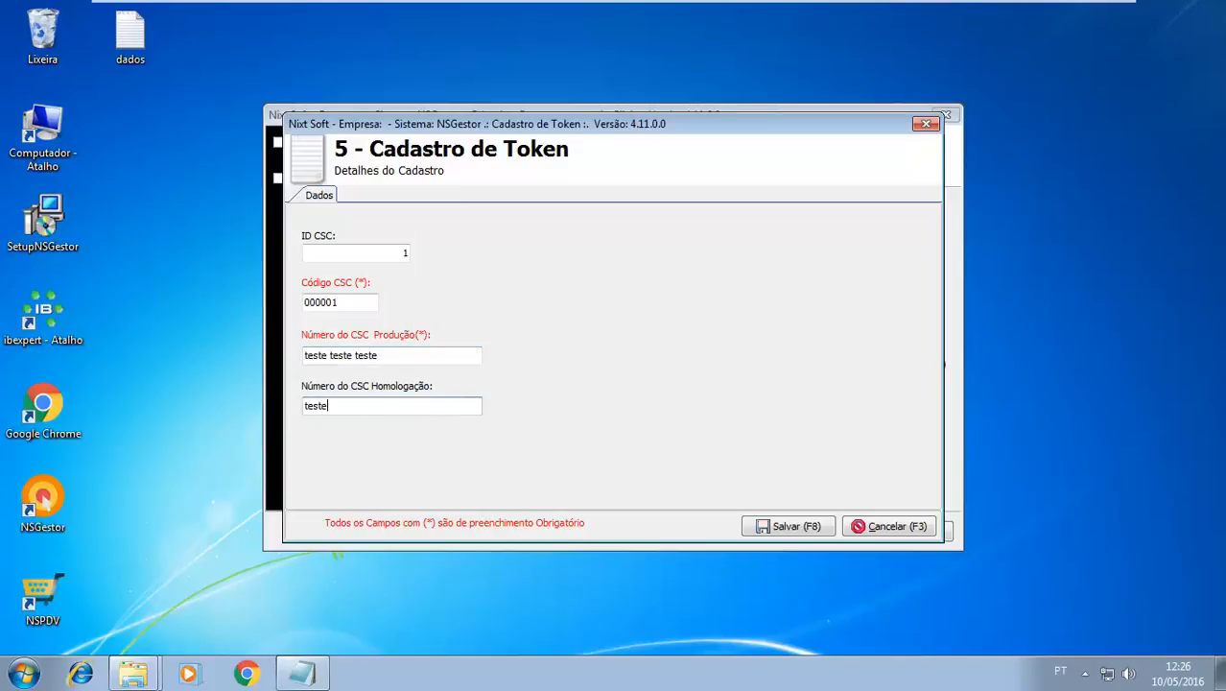
text( teste)
click(772, 526)
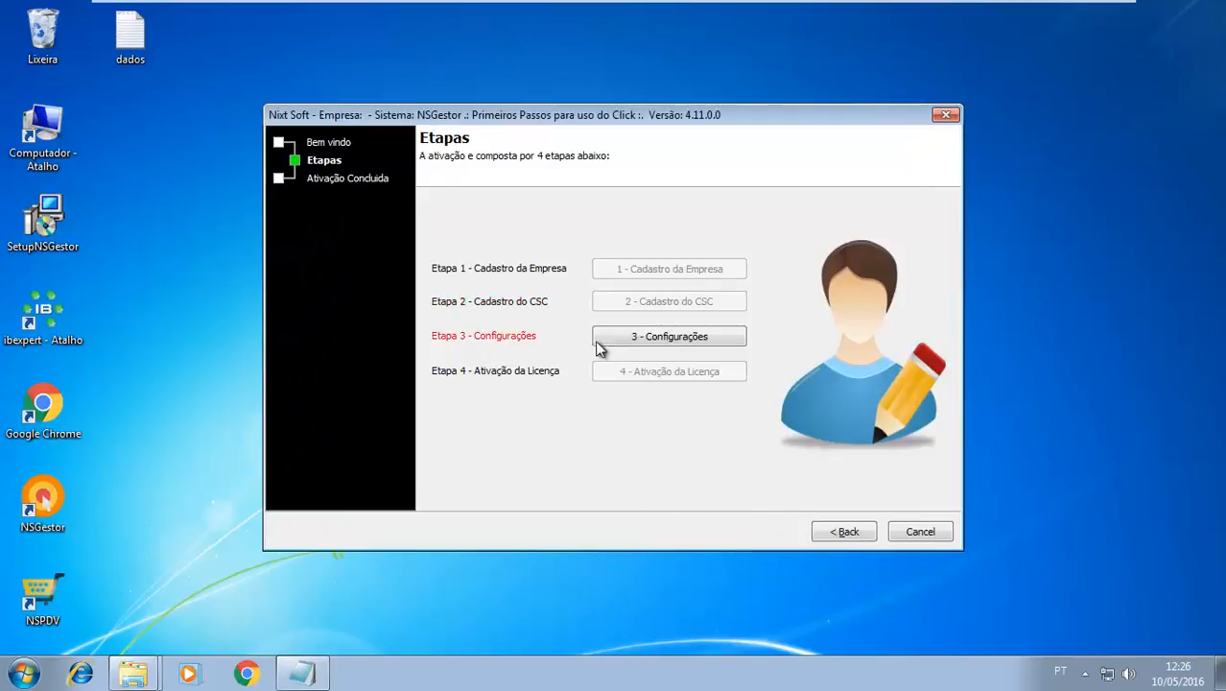
In the Configurações step, review the Respostas and logo file paths and set Natureza Padrão (Venda) to Venda de Produtos
click(657, 338)
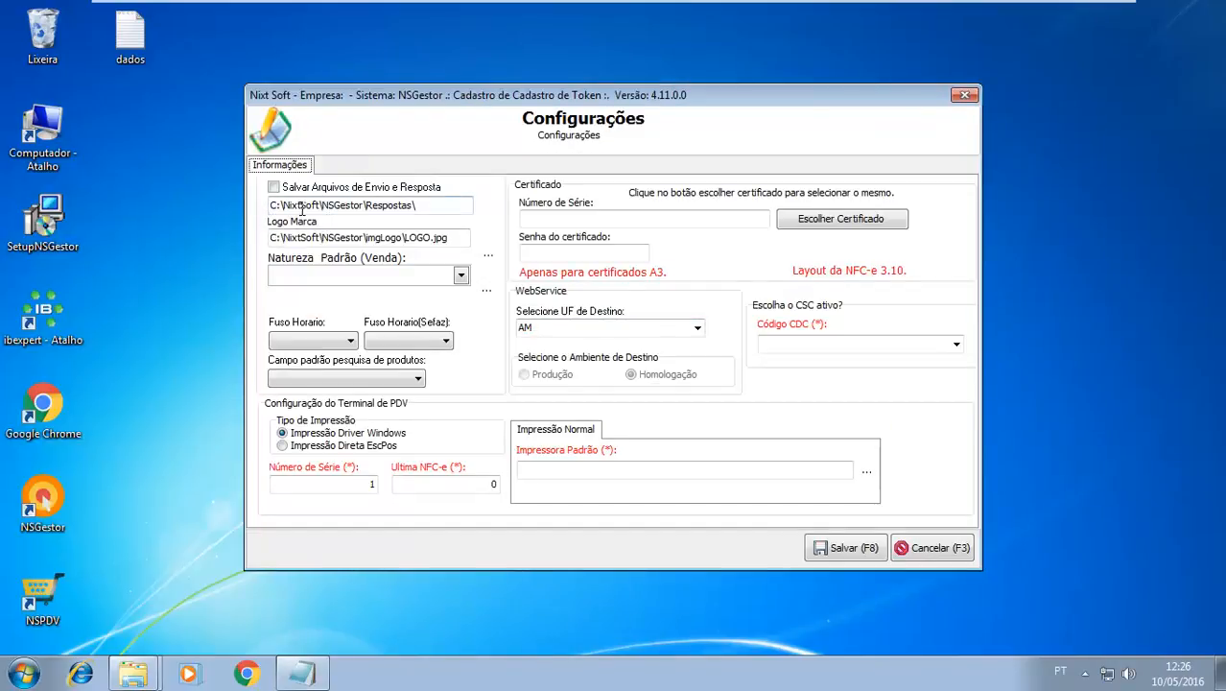
drag(415, 205, 219, 207)
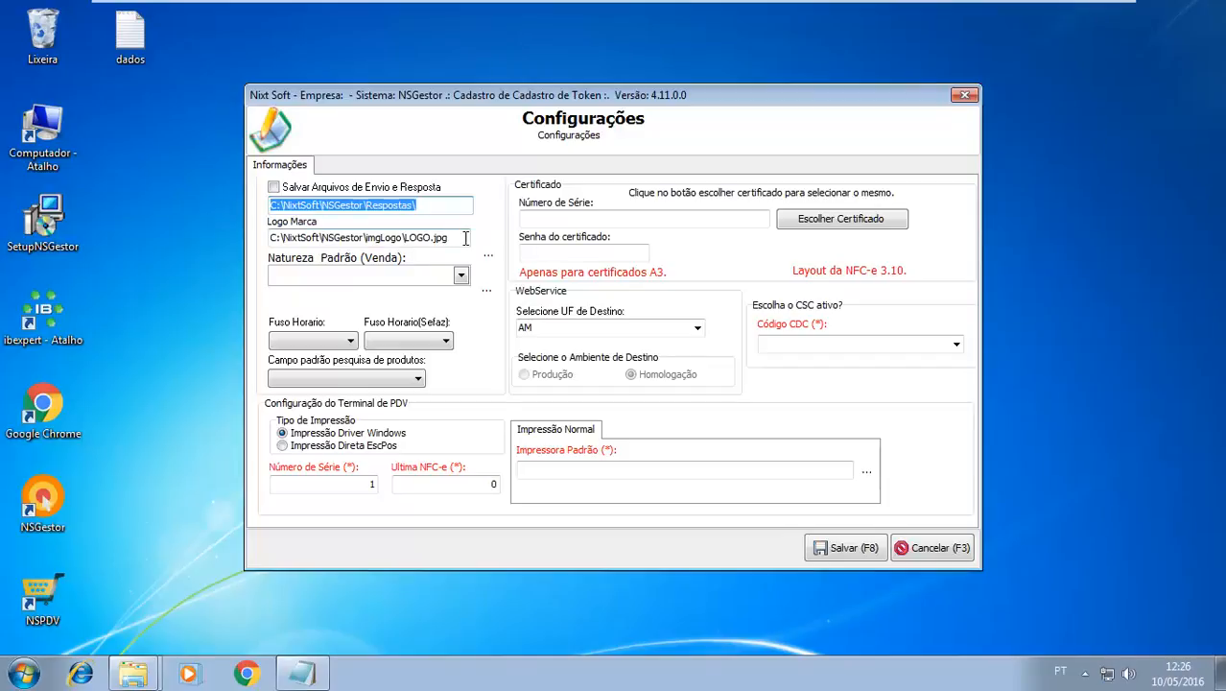
drag(465, 238, 188, 251)
click(292, 280)
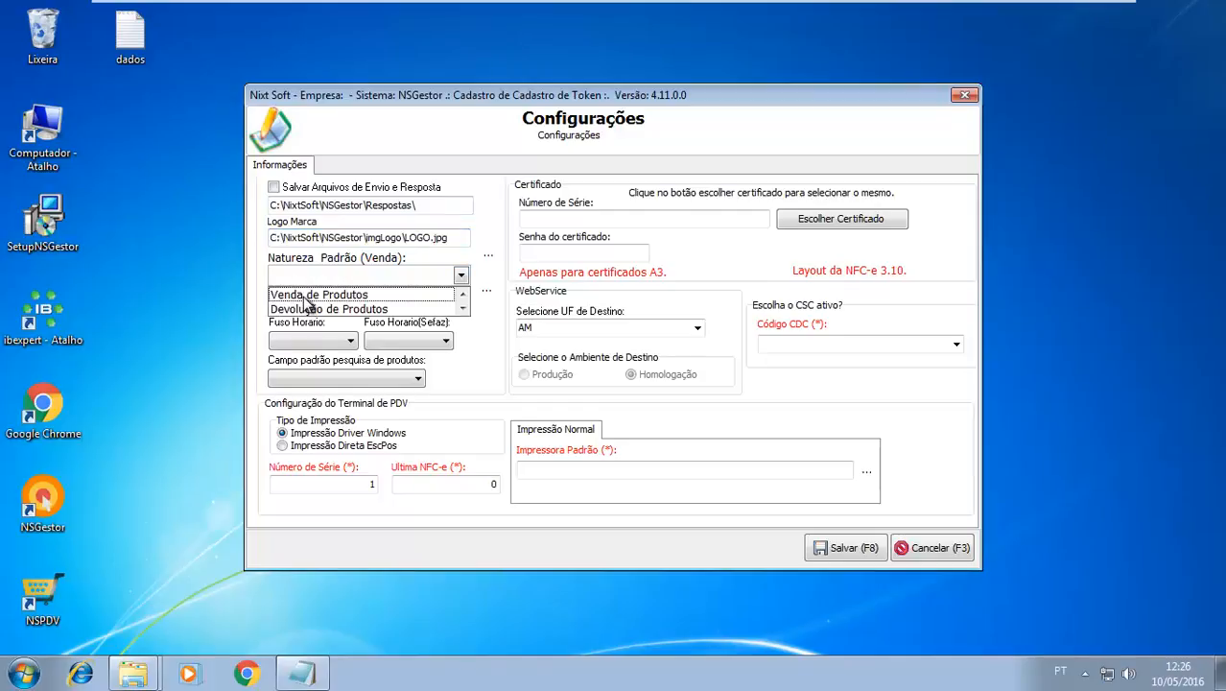
click(303, 296)
Set Fuso Horario to -03:00 and Fuso Horario (Sefaz) to -04:00, with Código Interno as the default product search field
click(293, 342)
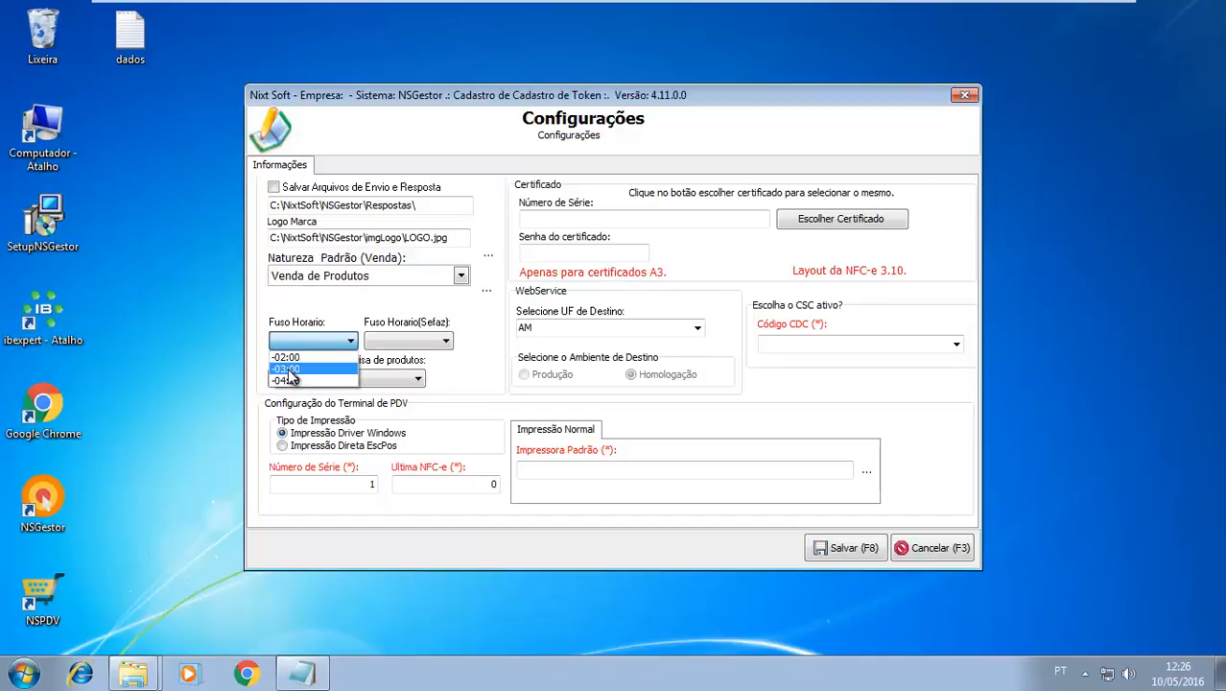
click(290, 370)
click(412, 342)
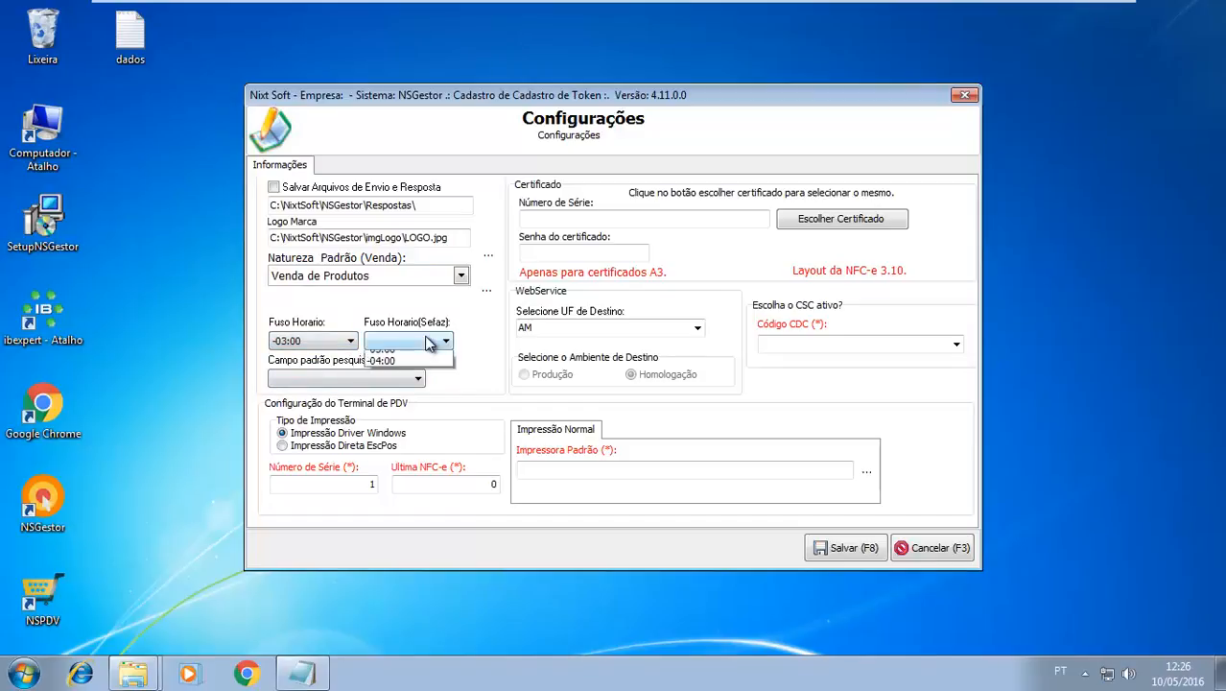
click(391, 381)
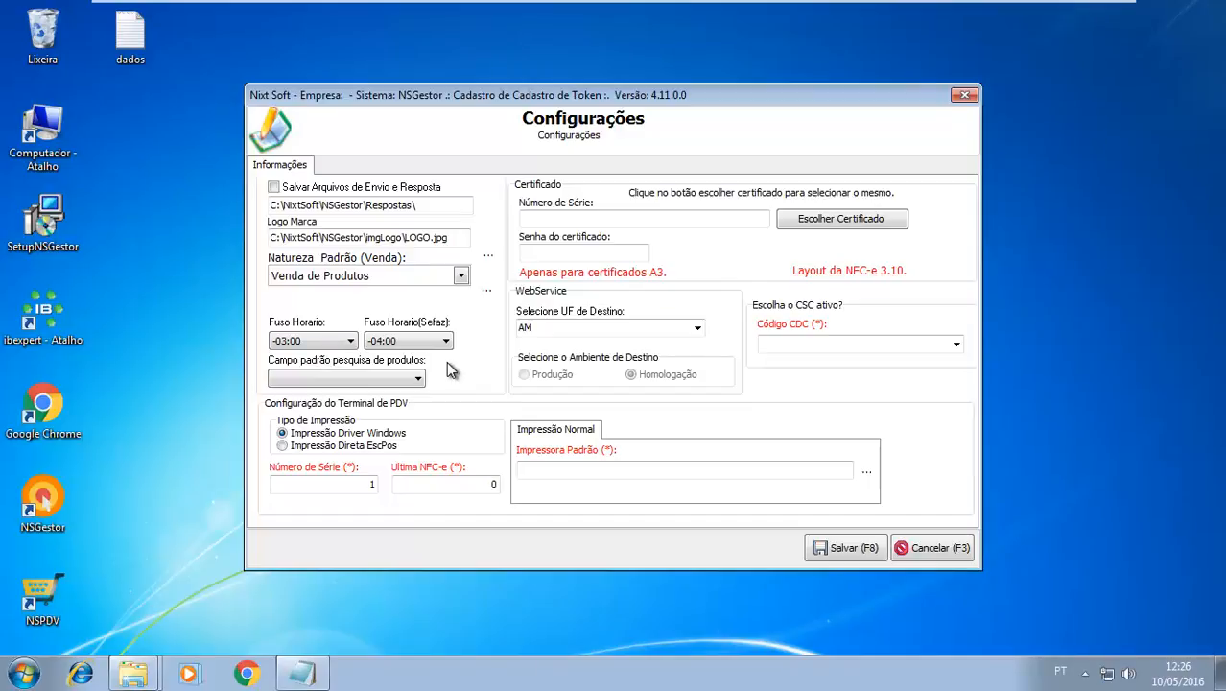
click(312, 379)
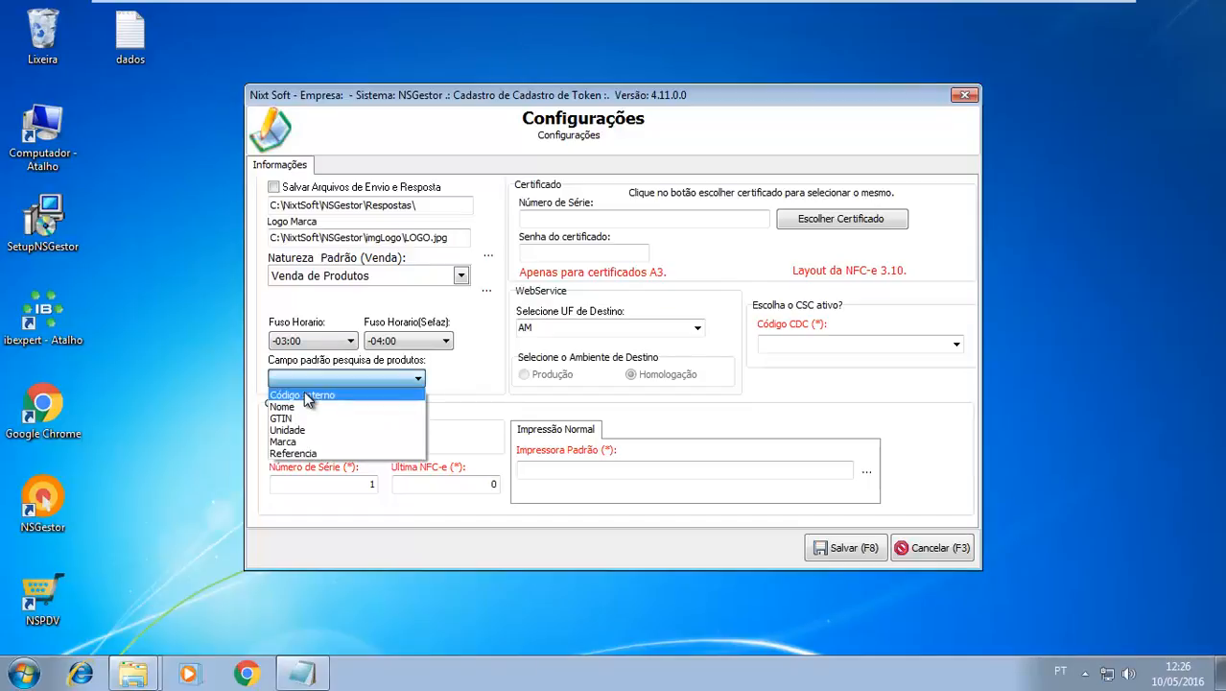
click(292, 396)
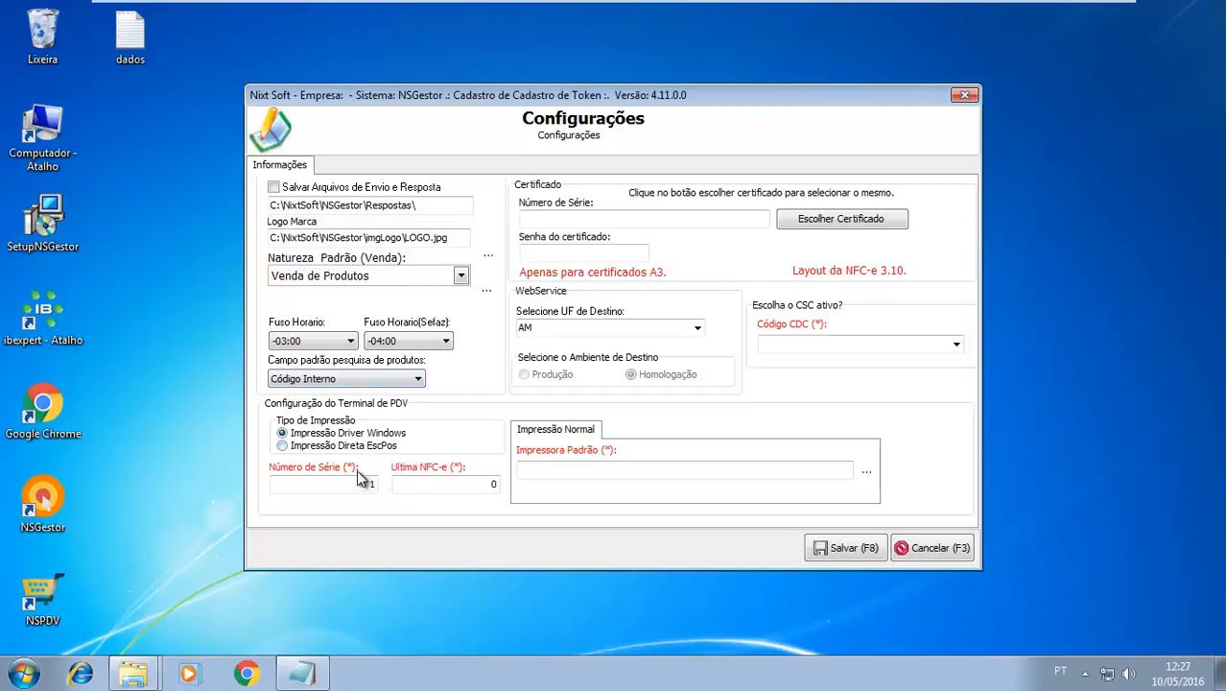
Choose the ls informatica e sistemas digital certificate issued by AC SOLUTI Multipla
click(779, 222)
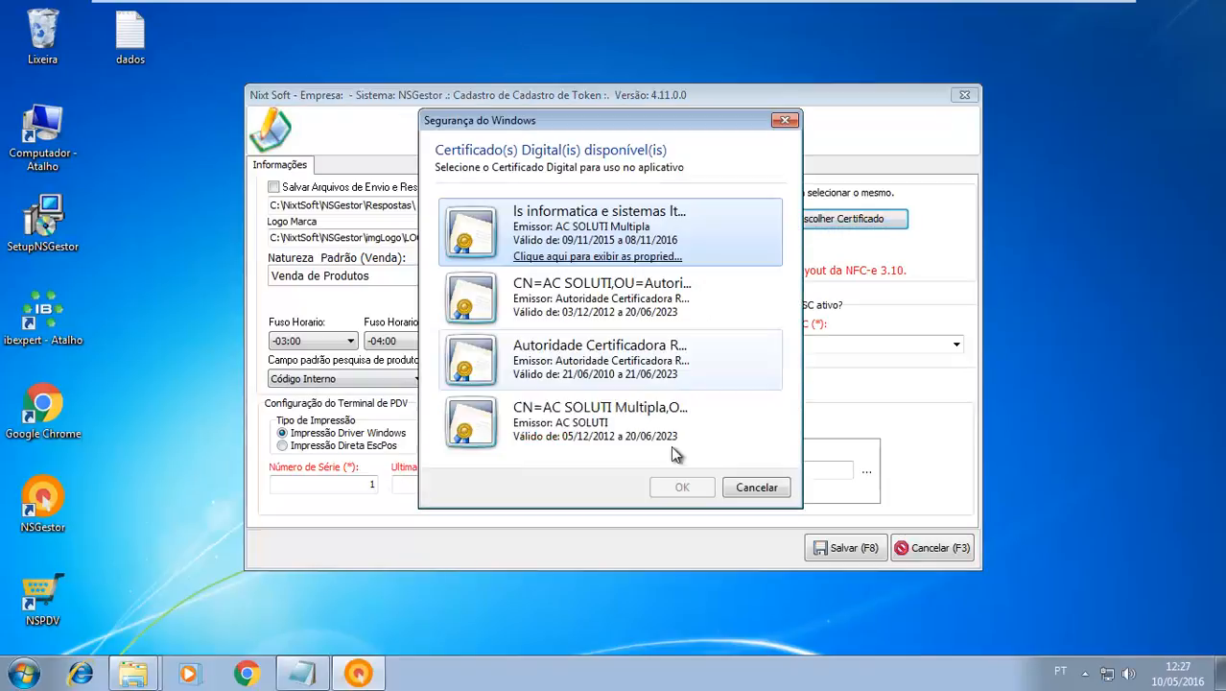
click(674, 492)
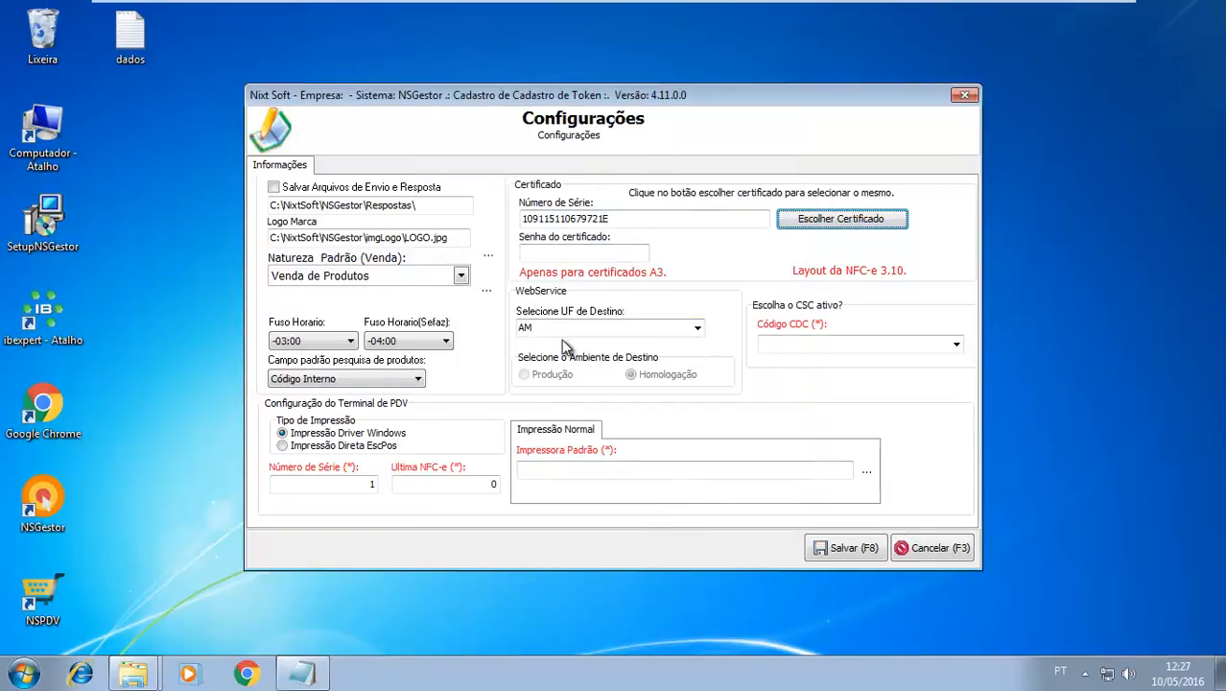
Select AM as the WebService destination UF and the registered CSC as the active one
click(698, 328)
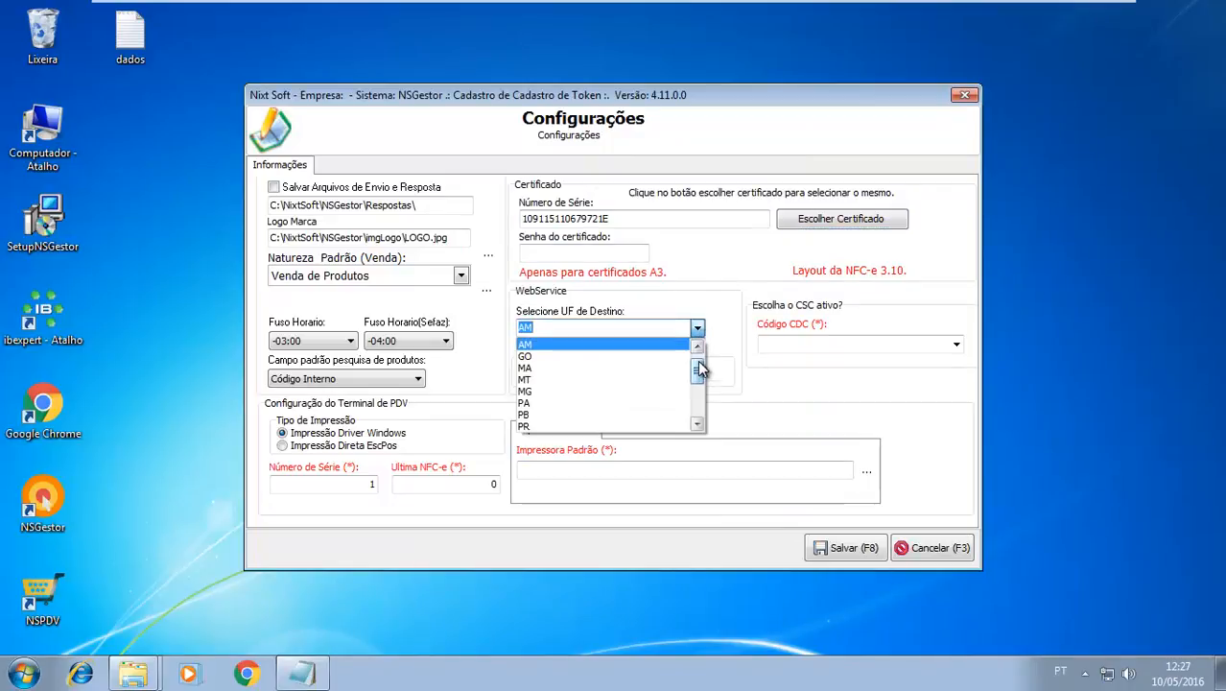
drag(700, 365, 700, 354)
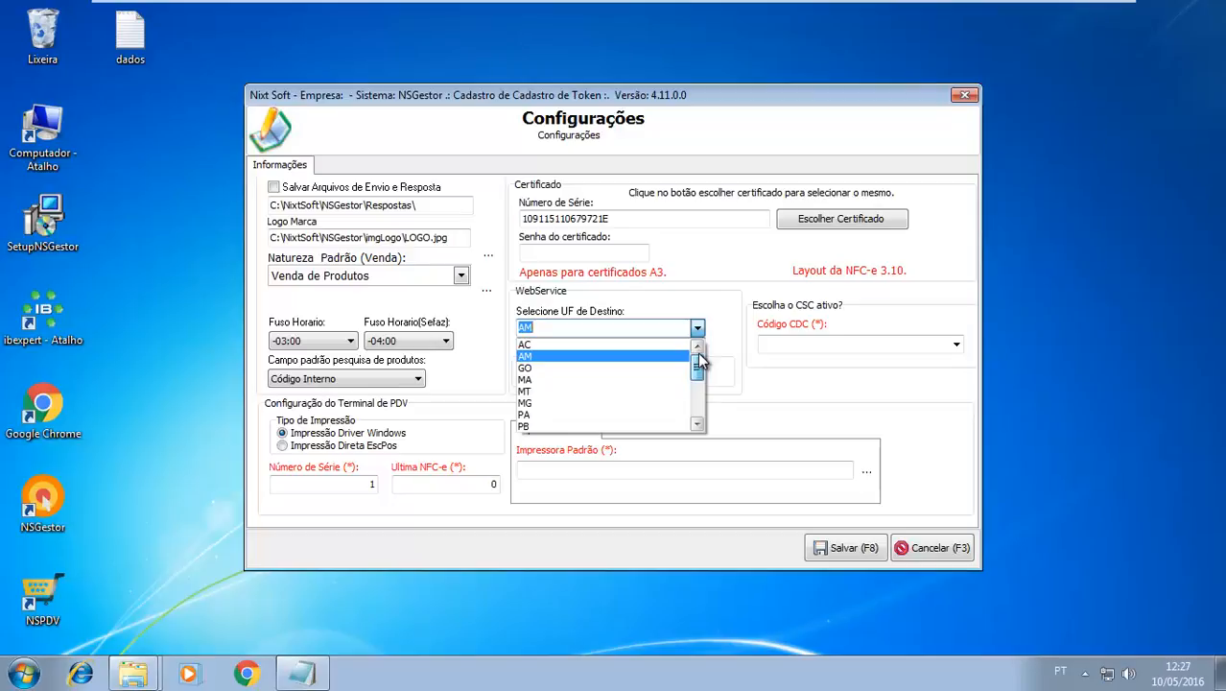
click(626, 357)
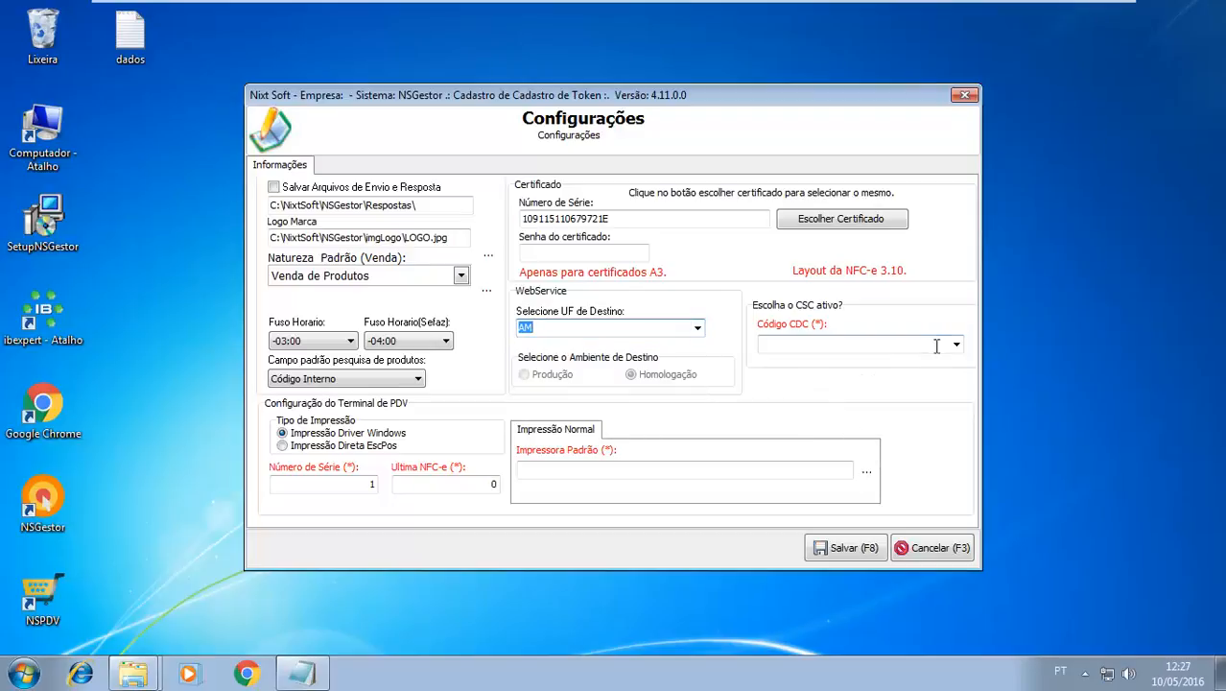
click(957, 345)
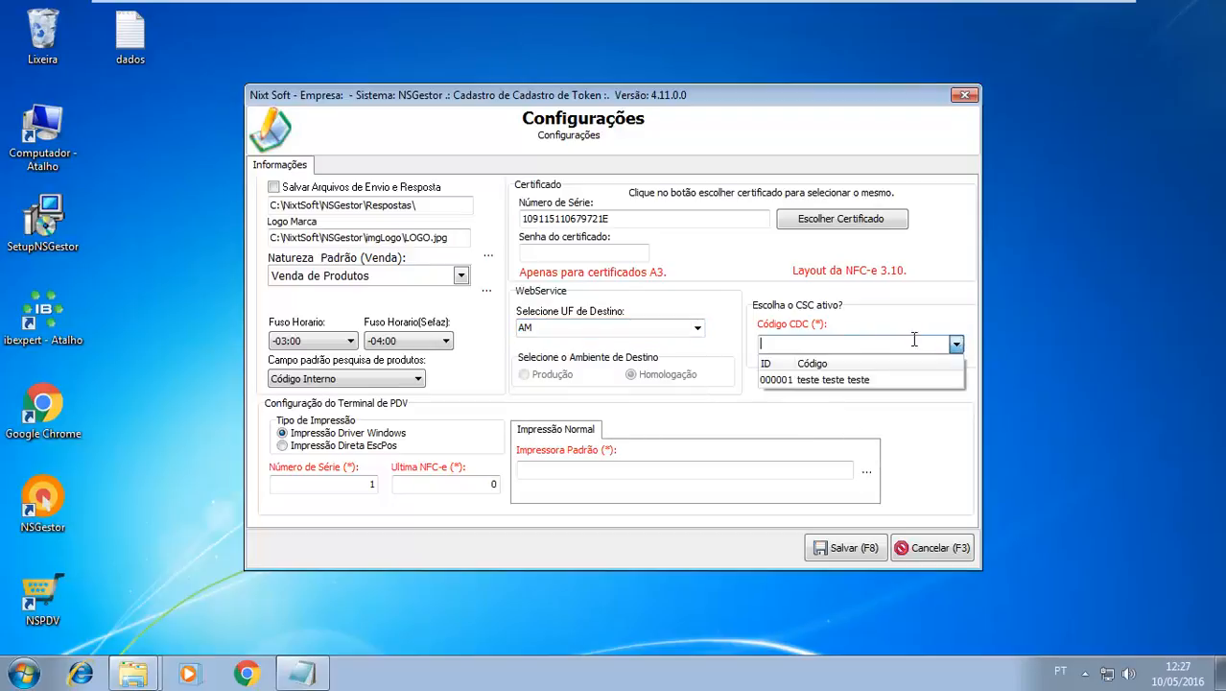
click(801, 380)
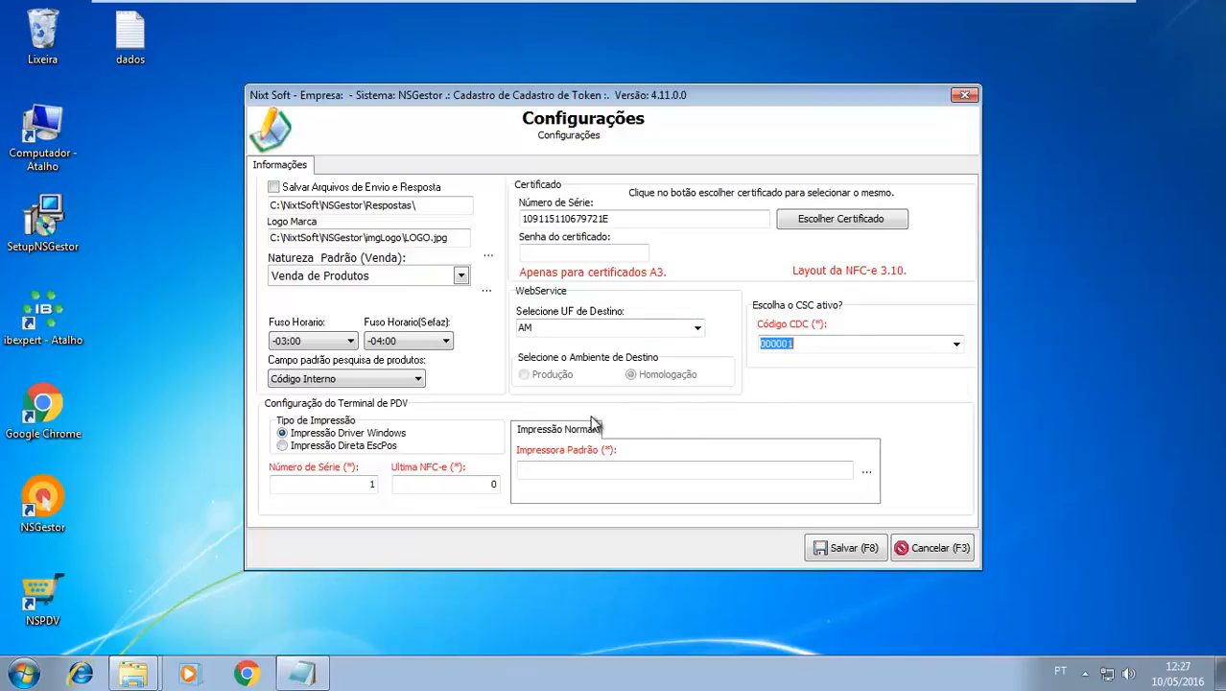
Define Fax as the default printer for normal printing and save the settings
click(866, 472)
double_click(185, 257)
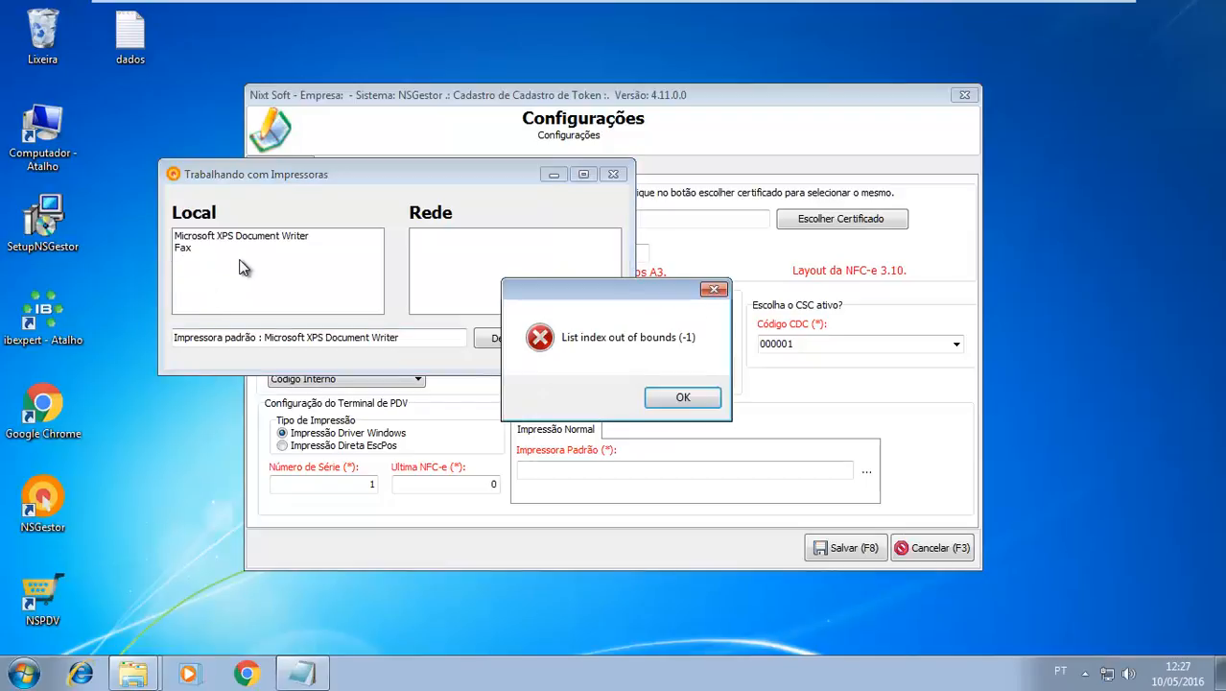
click(693, 397)
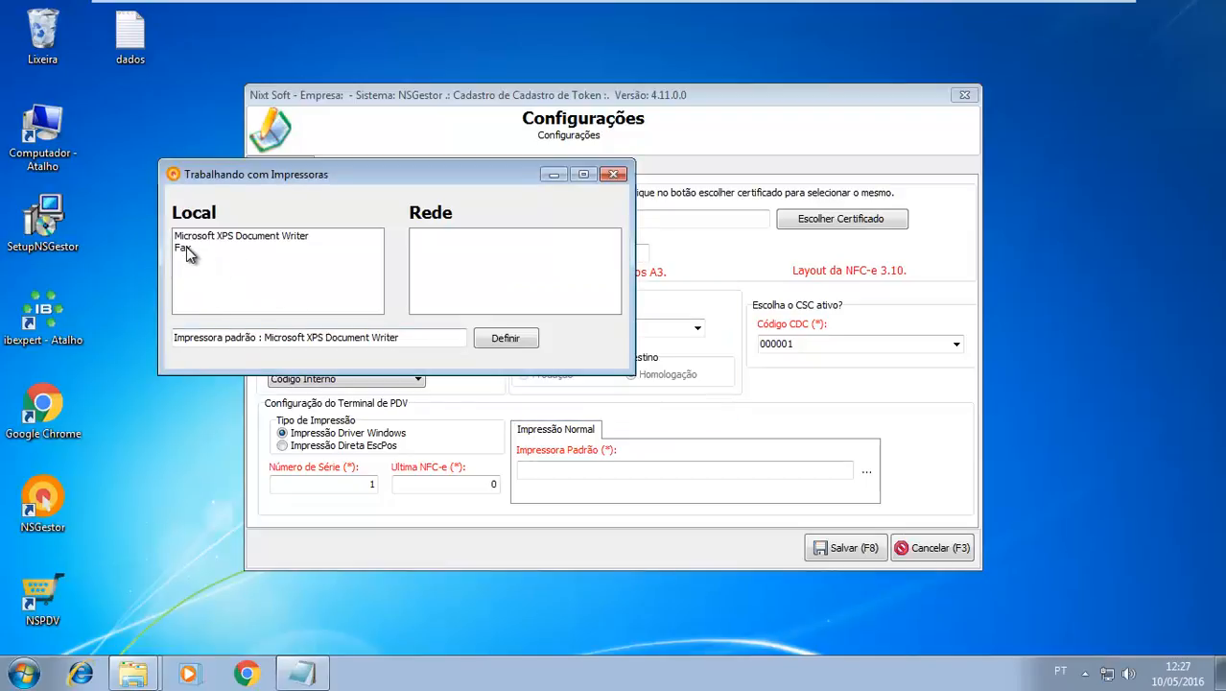
click(188, 249)
click(506, 339)
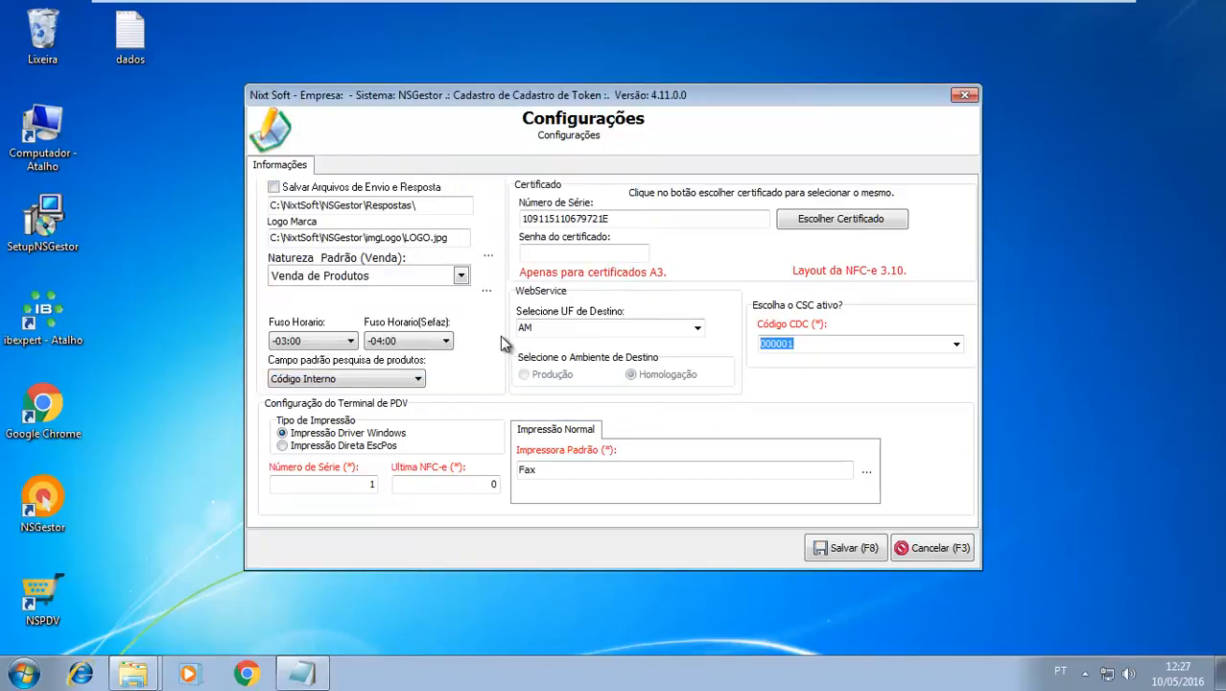
click(840, 555)
click(693, 462)
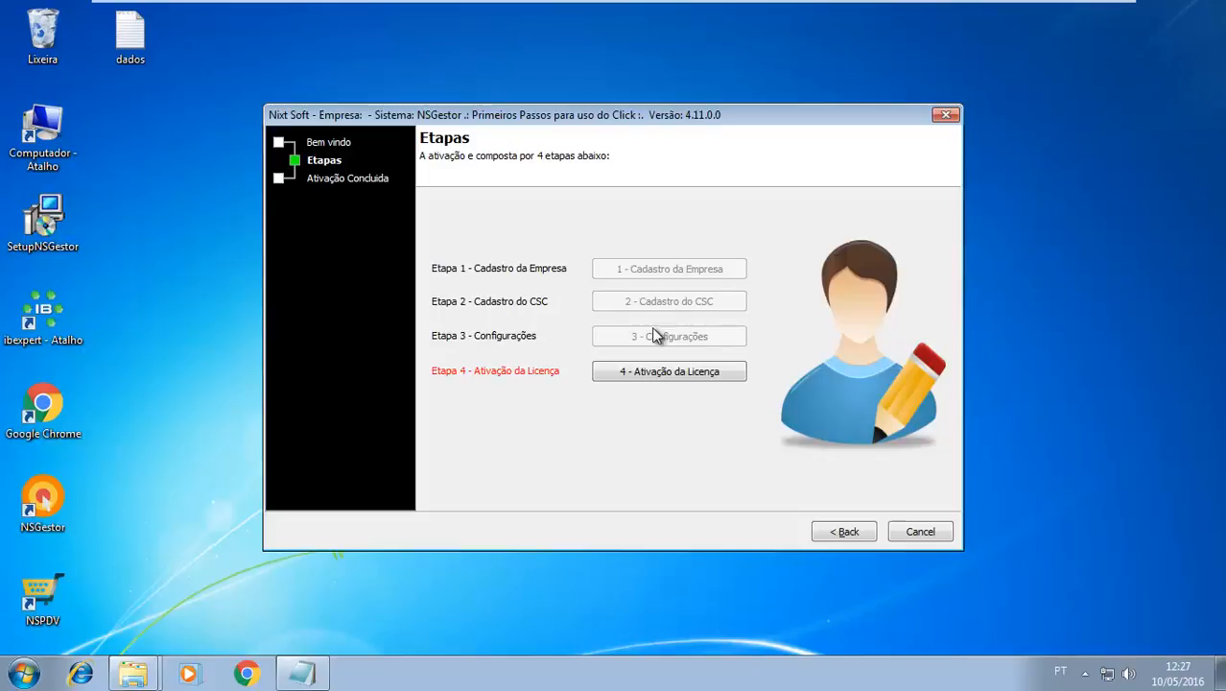
In the Ativação da Licença step, activate the trial version for the registered company and finish the first-steps wizard
click(640, 375)
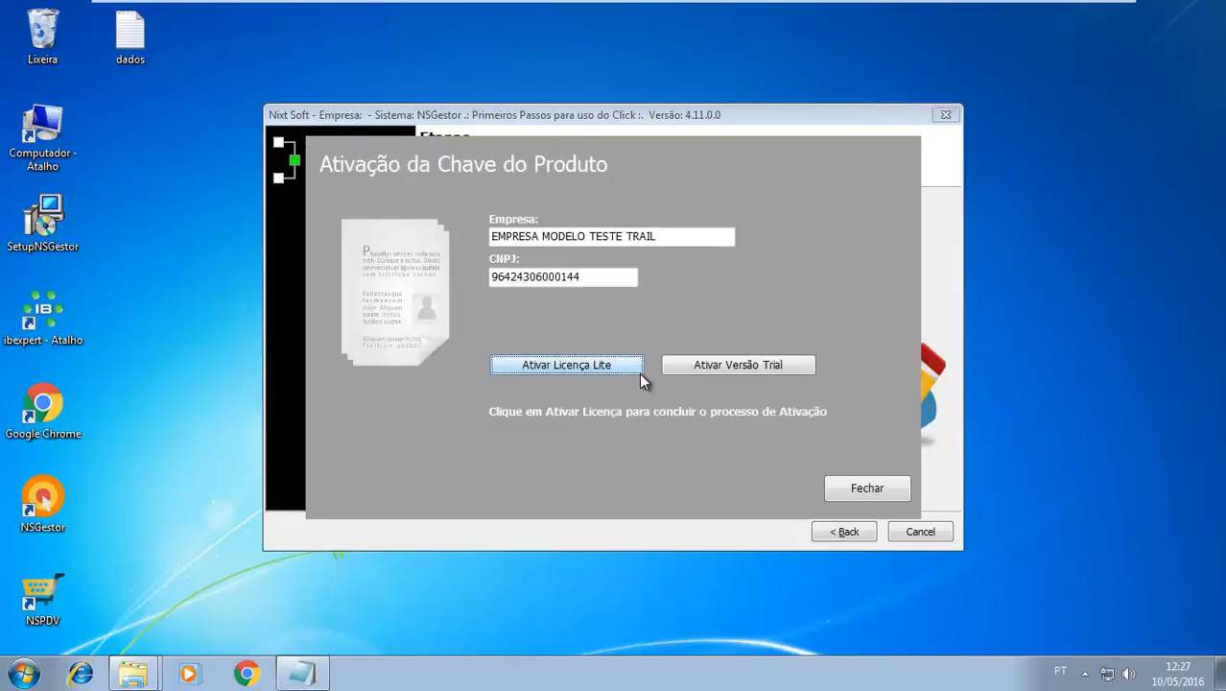
click(665, 235)
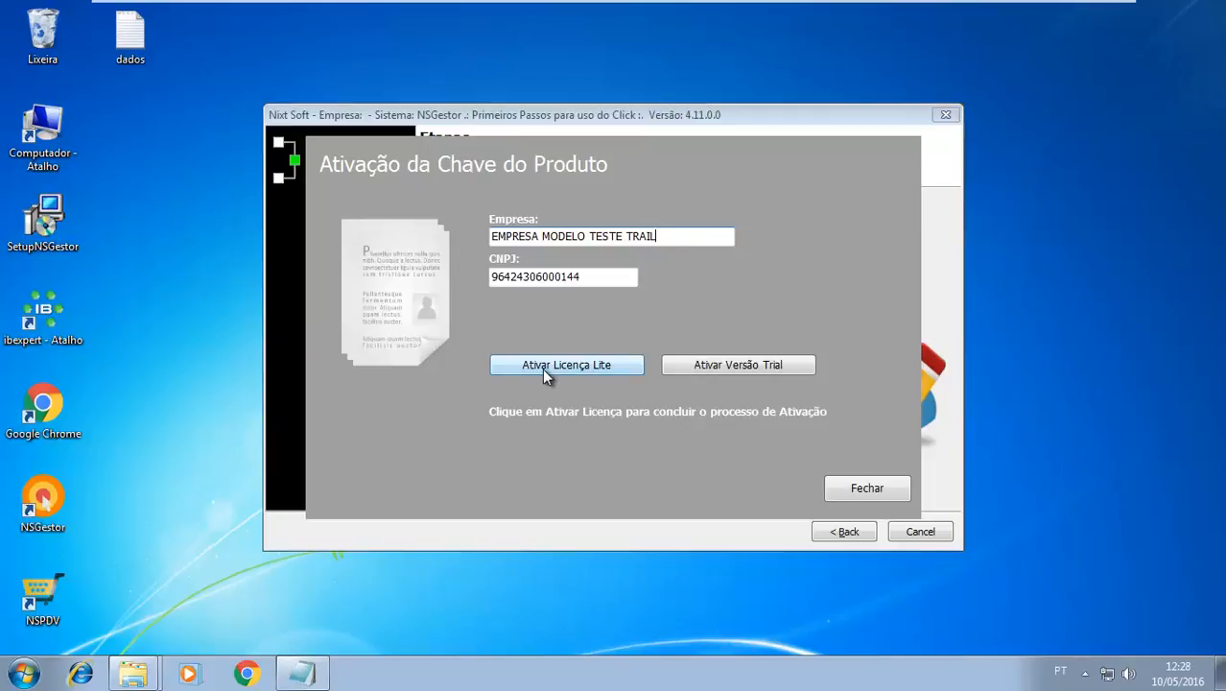
click(749, 369)
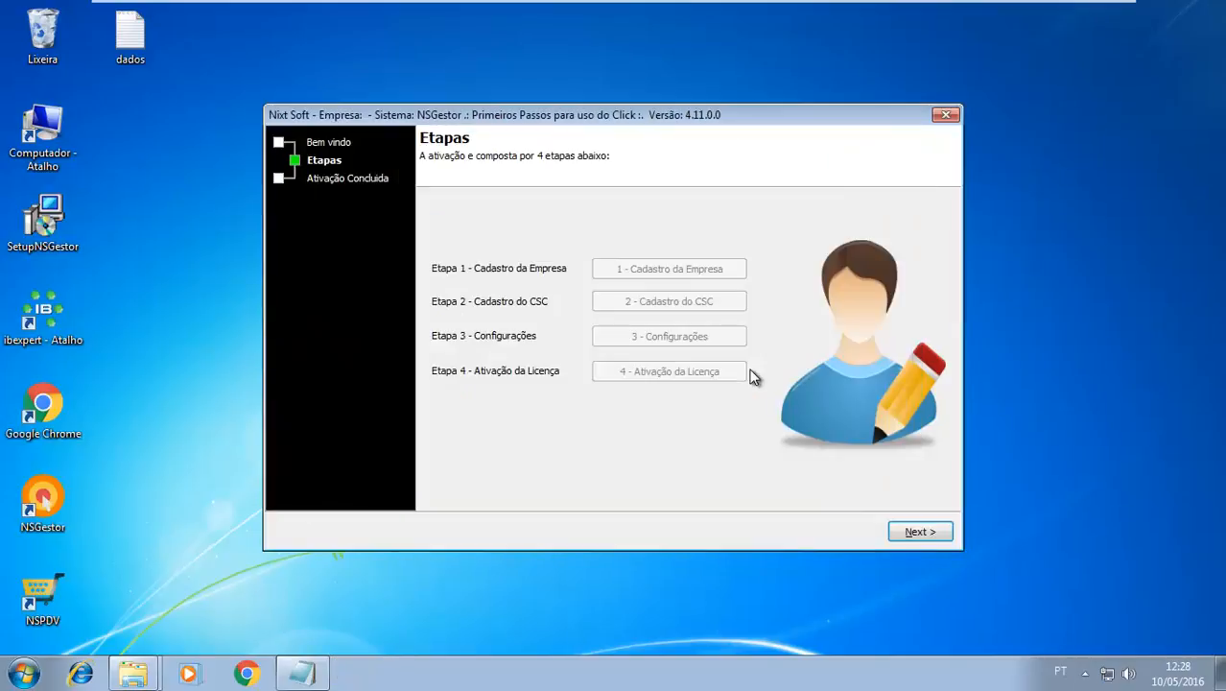
click(902, 531)
click(921, 491)
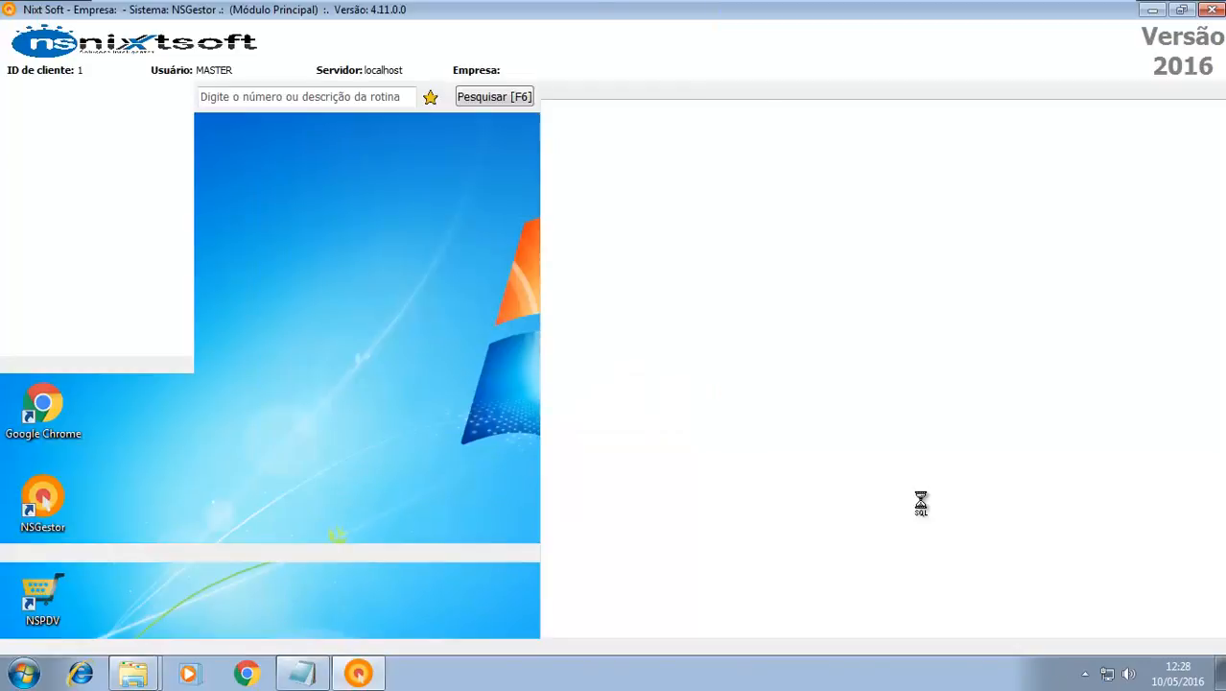